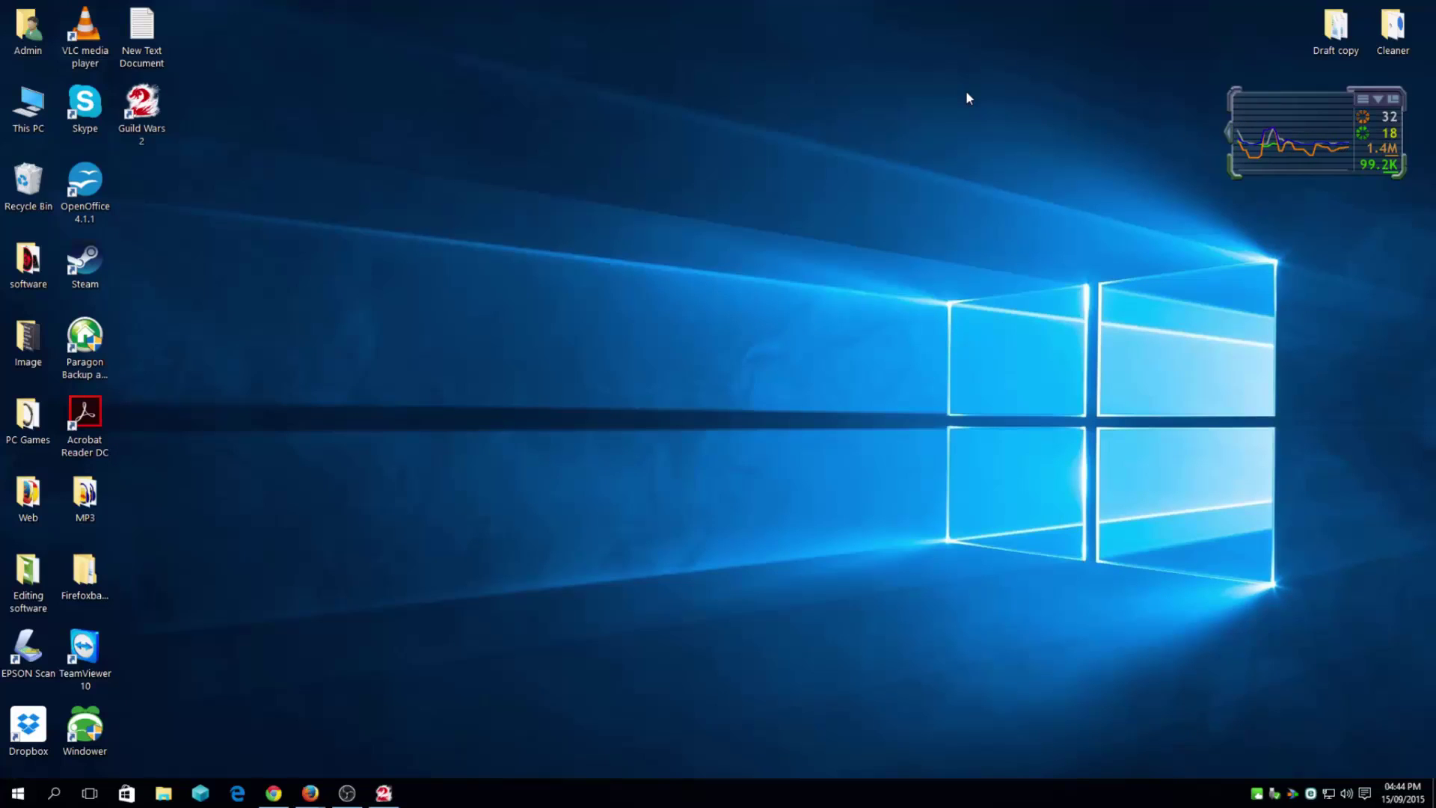
Step: Switch to Chrome and examine the Guild Wars 2 client downloads on the ArenaNet Game Content page
click(273, 793)
scroll(292, 438, up, 3)
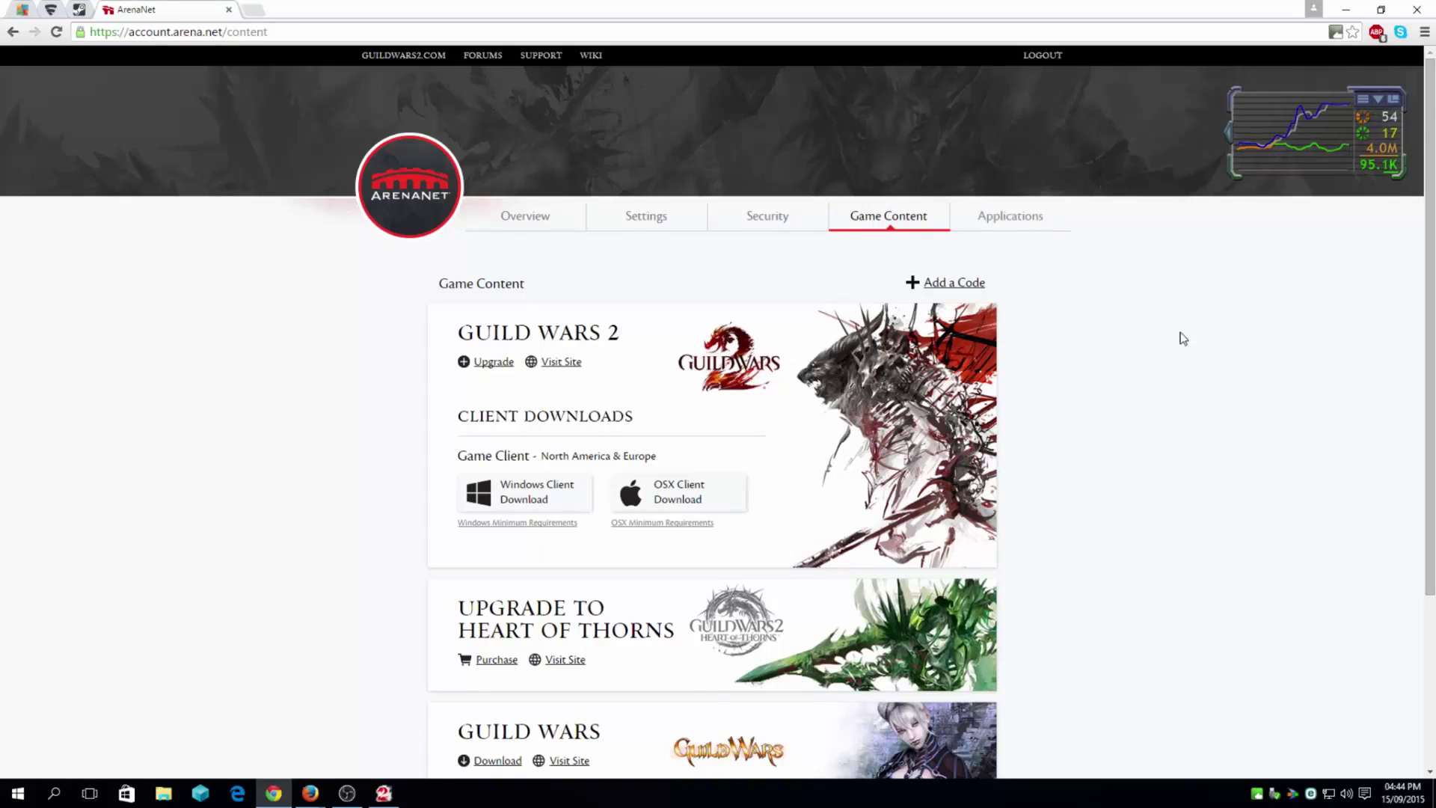
scroll(1183, 338, down, 1)
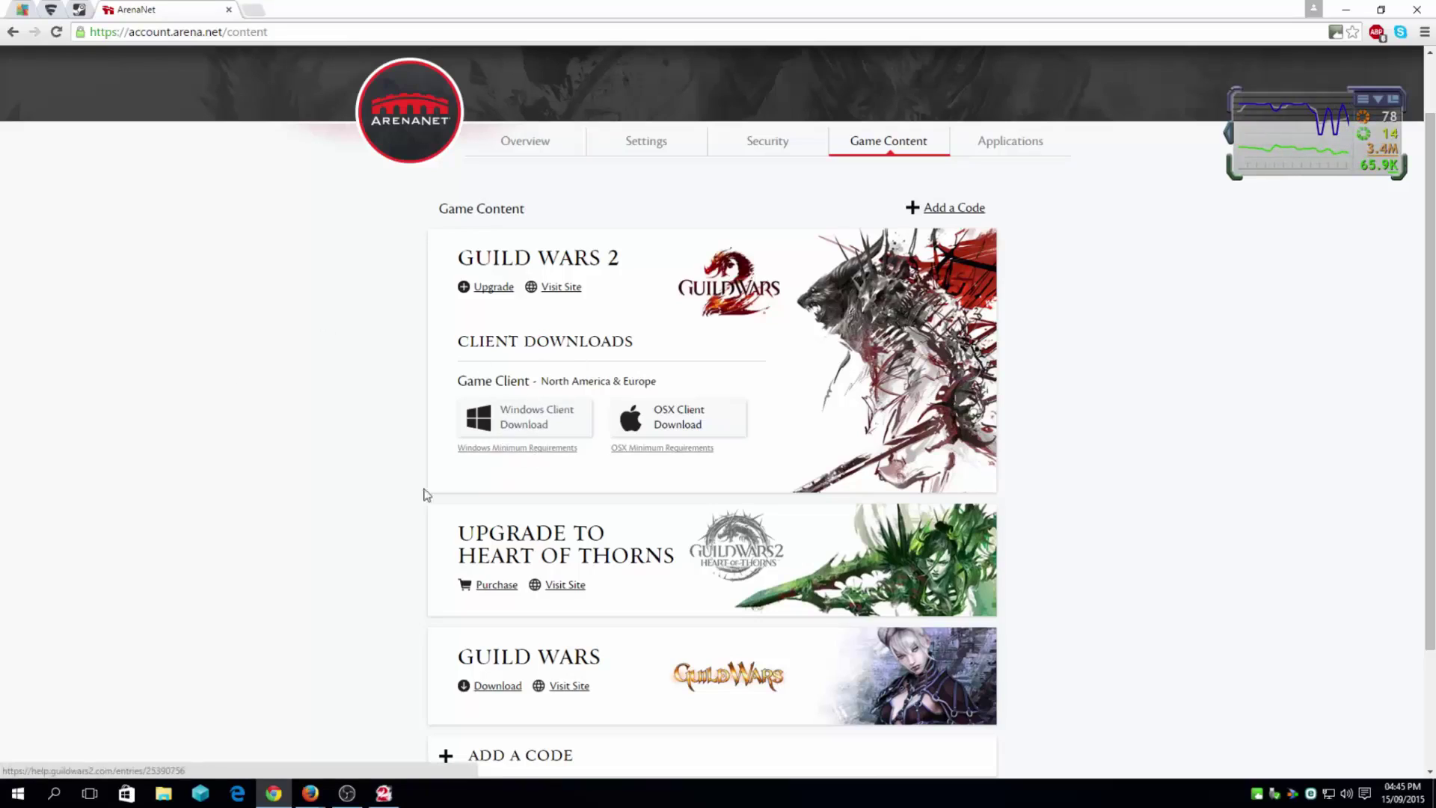
click(1351, 11)
Step: Switch to the Guild Wars 2 launcher and try to log in with the account's e-mail address and password
click(384, 793)
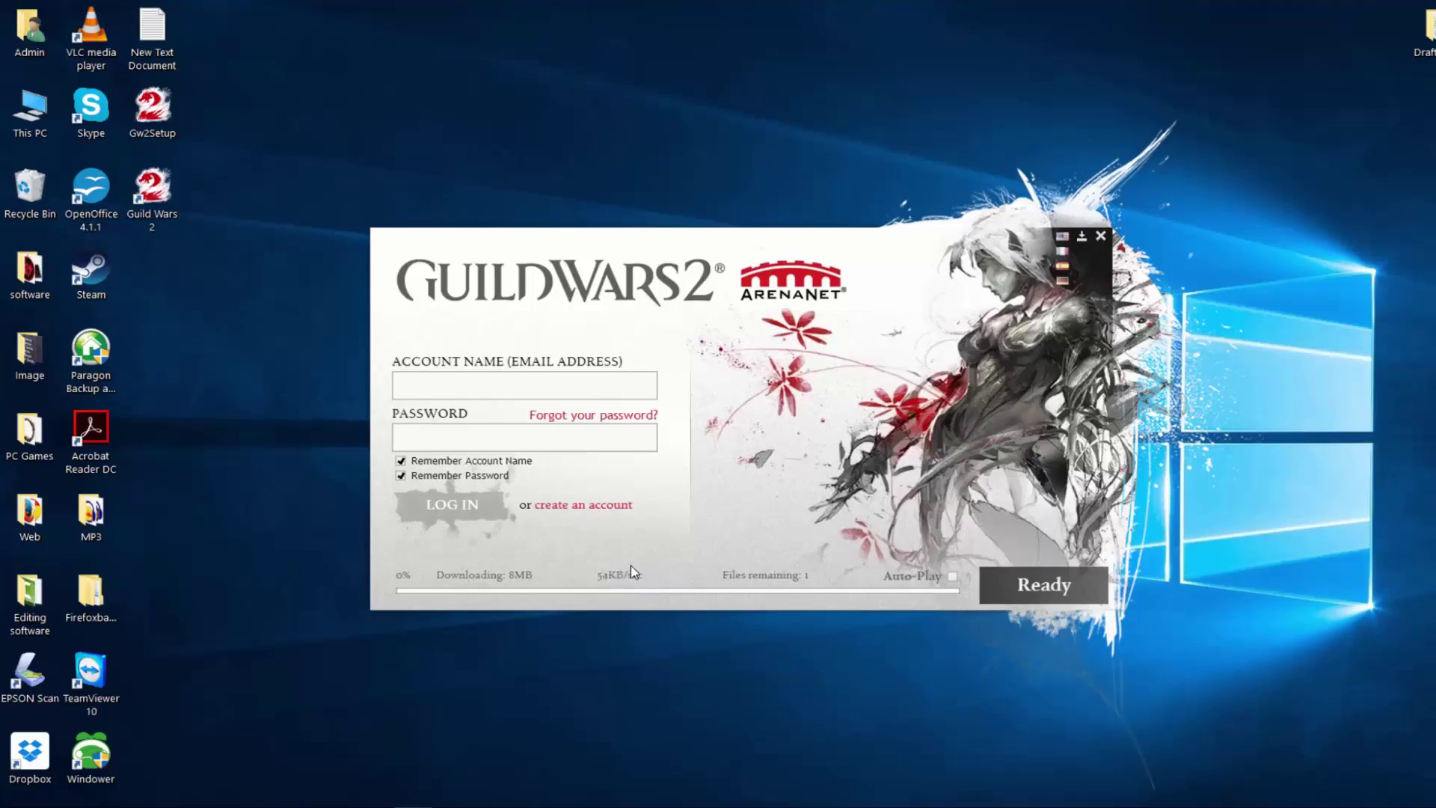
click(570, 389)
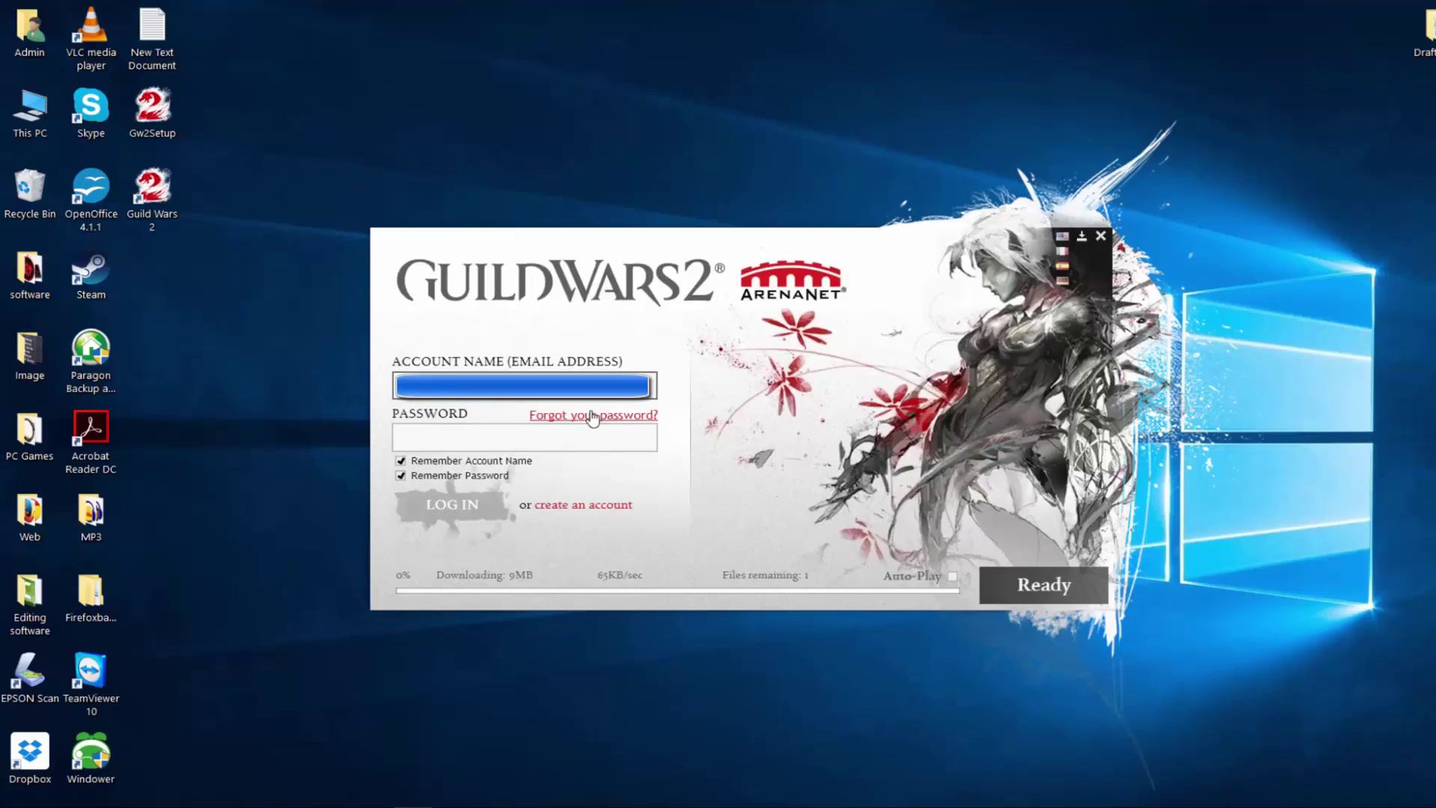
key(Tab)
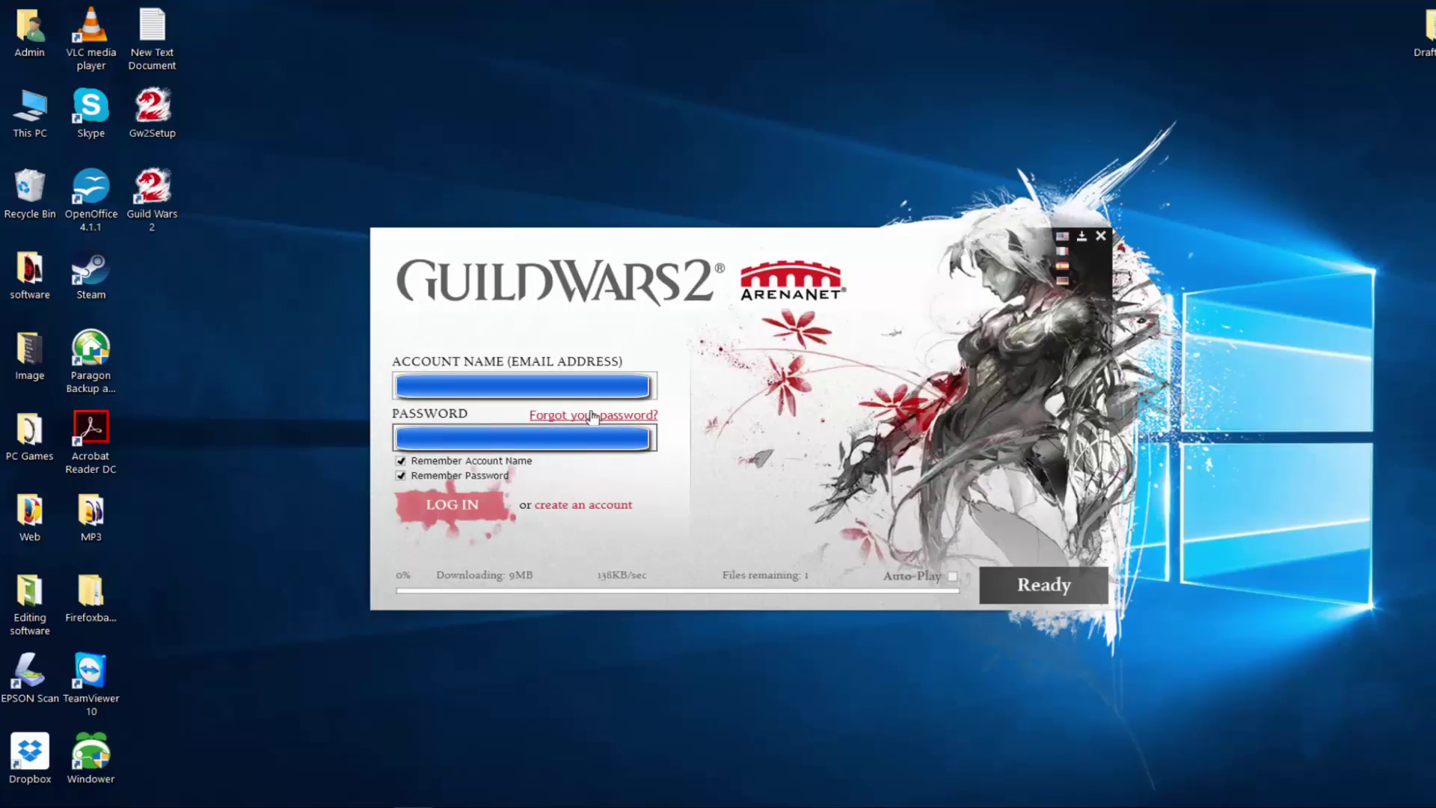
key(Return)
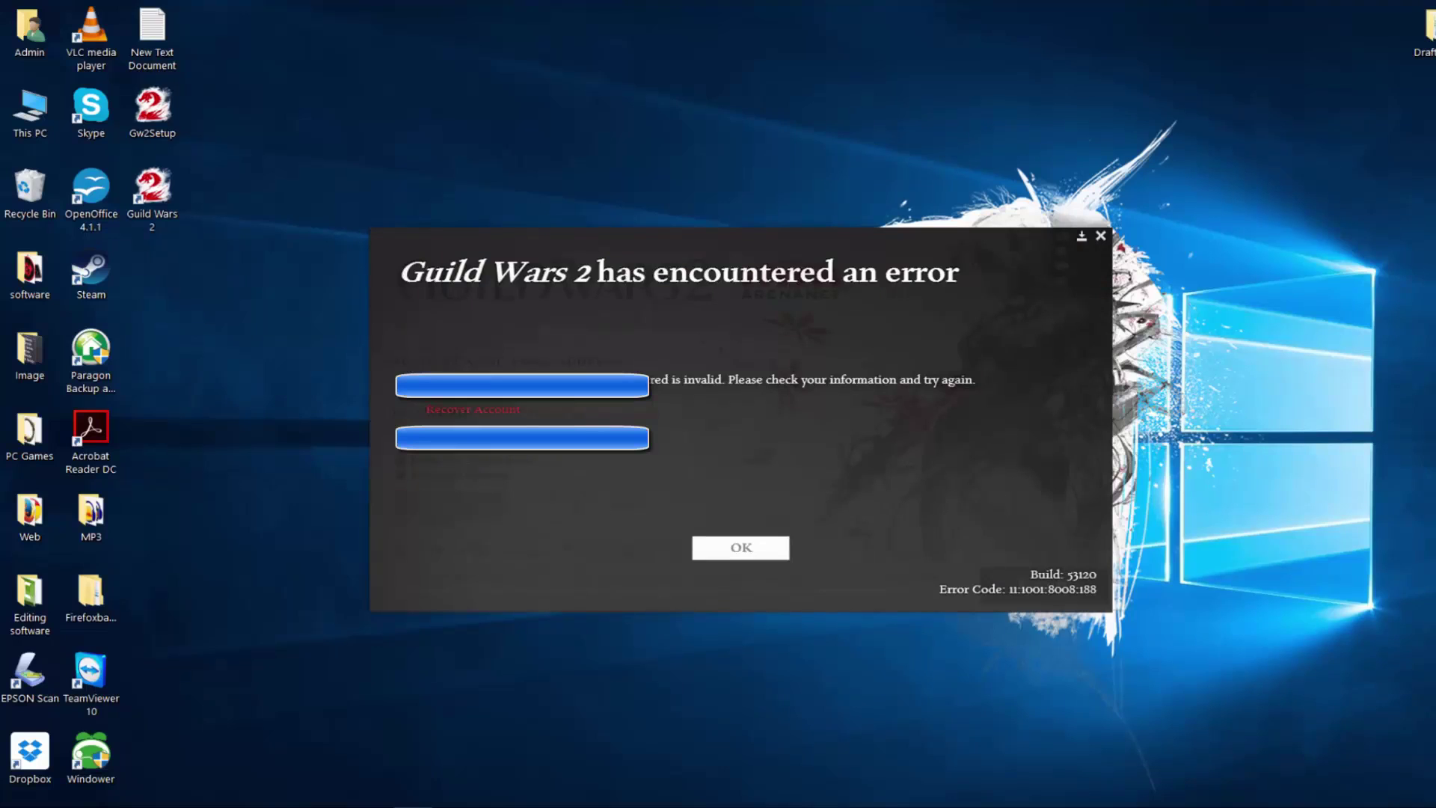
click(769, 550)
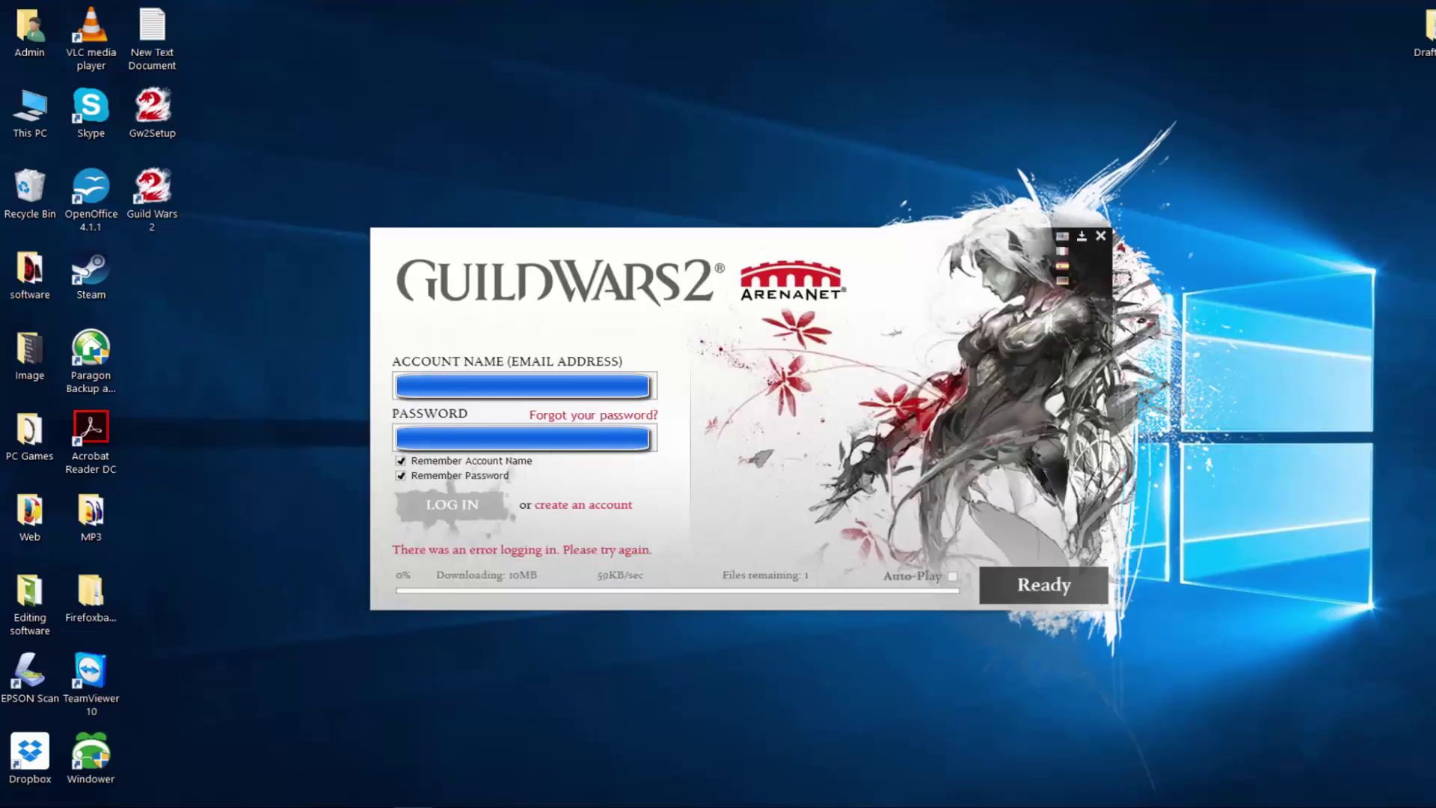
Step: Re-enter the account password in the launcher, log in and start the game
click(524, 437)
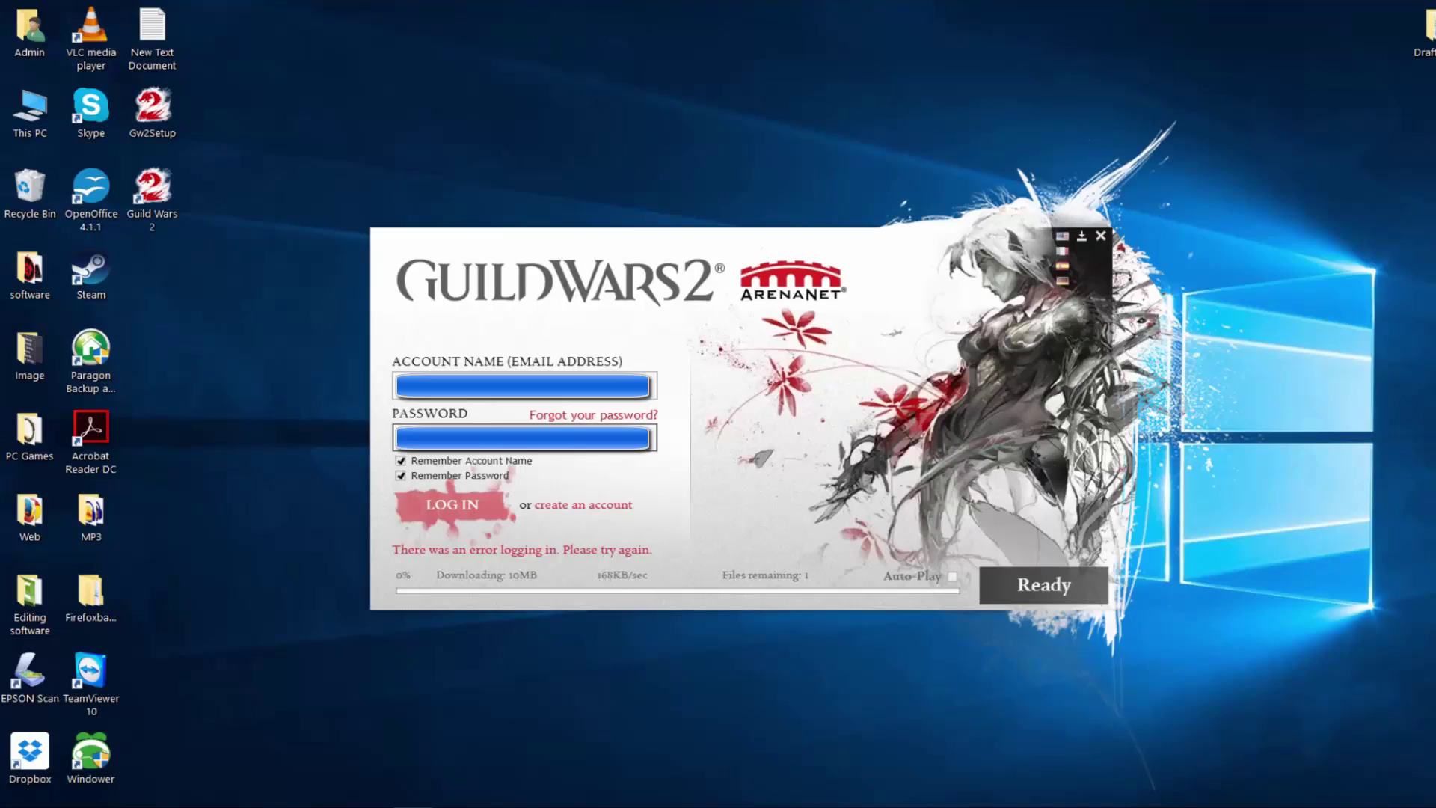
key(Return)
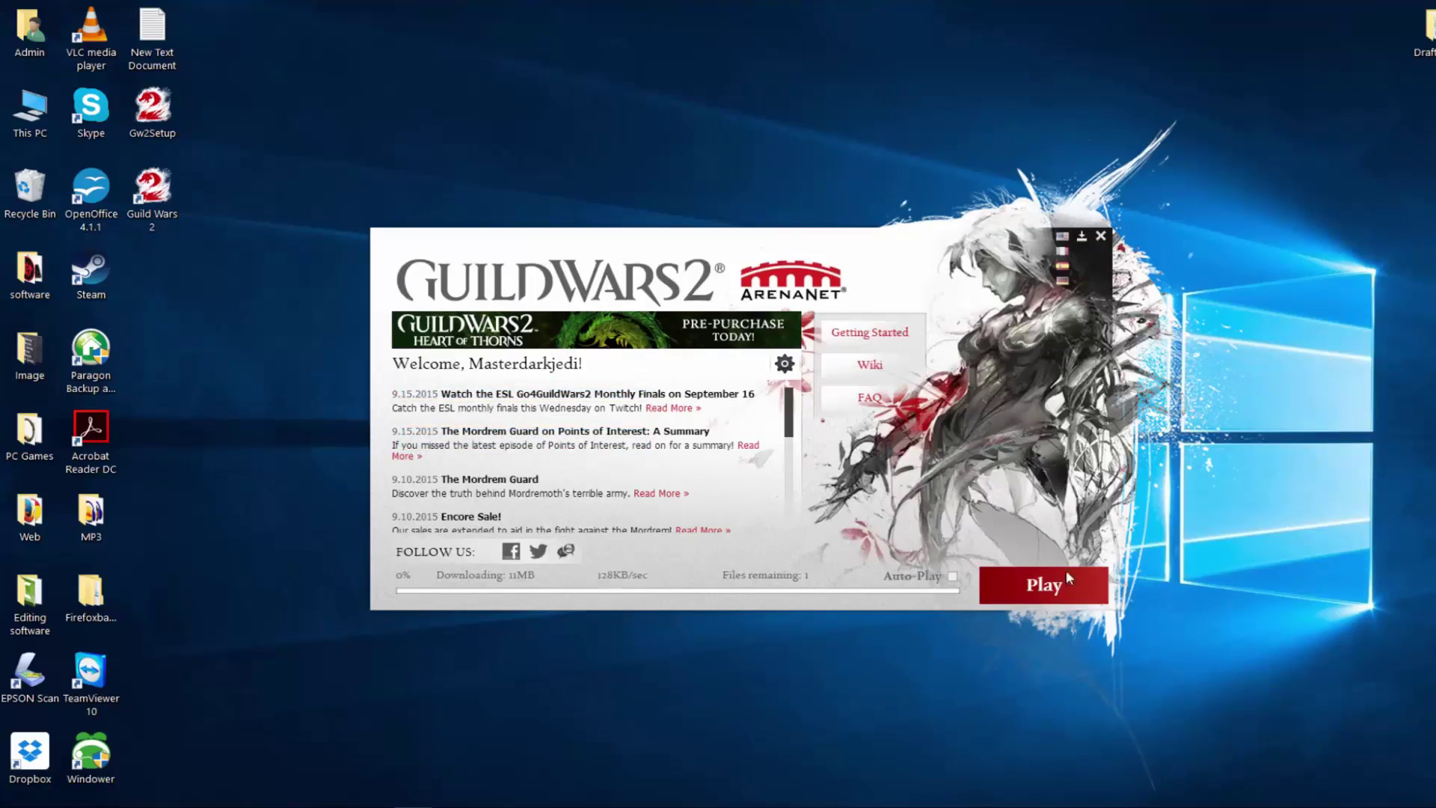
click(1055, 585)
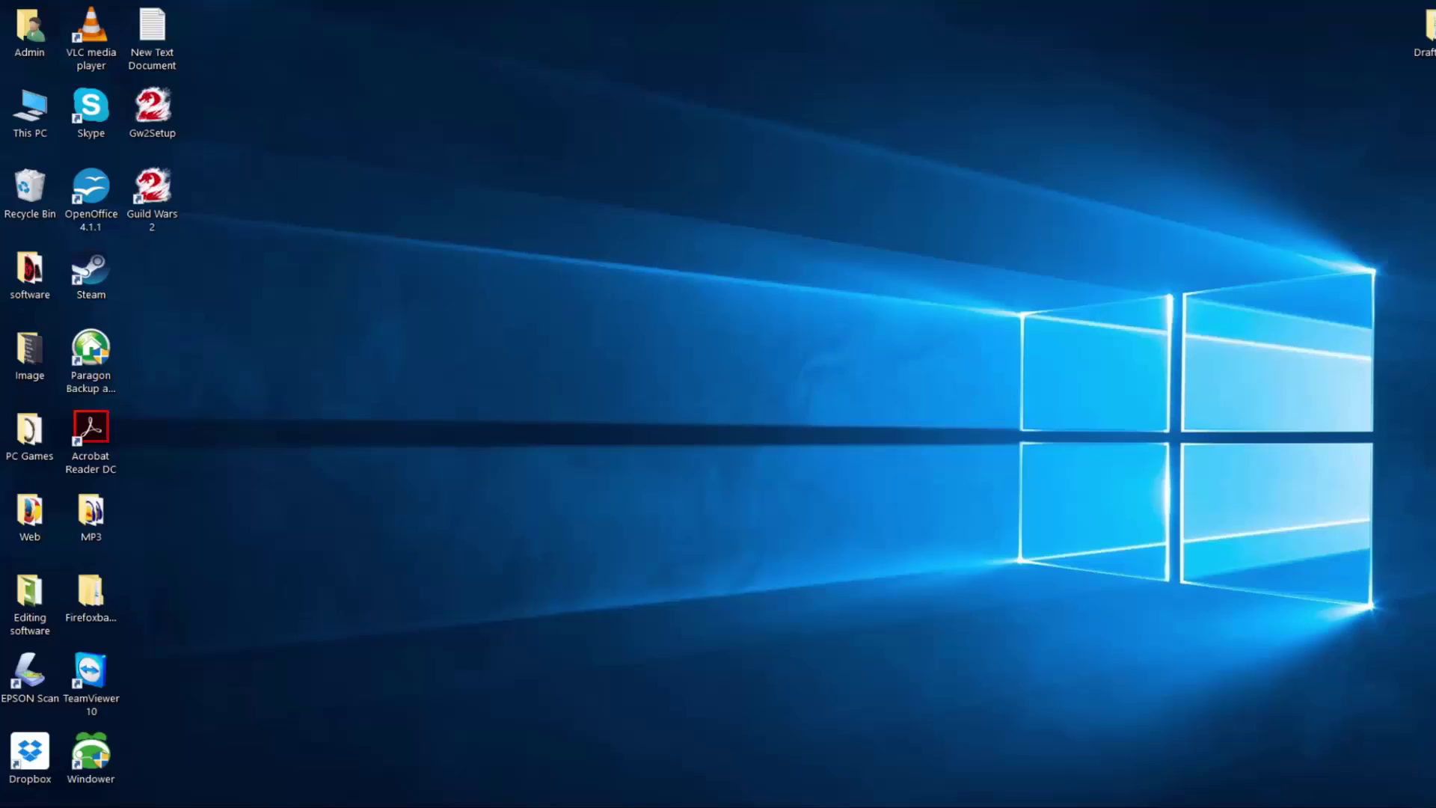
Step: Open the Windows Volume Mixer and look through the volume sliders of the running applications
right_click(1362, 805)
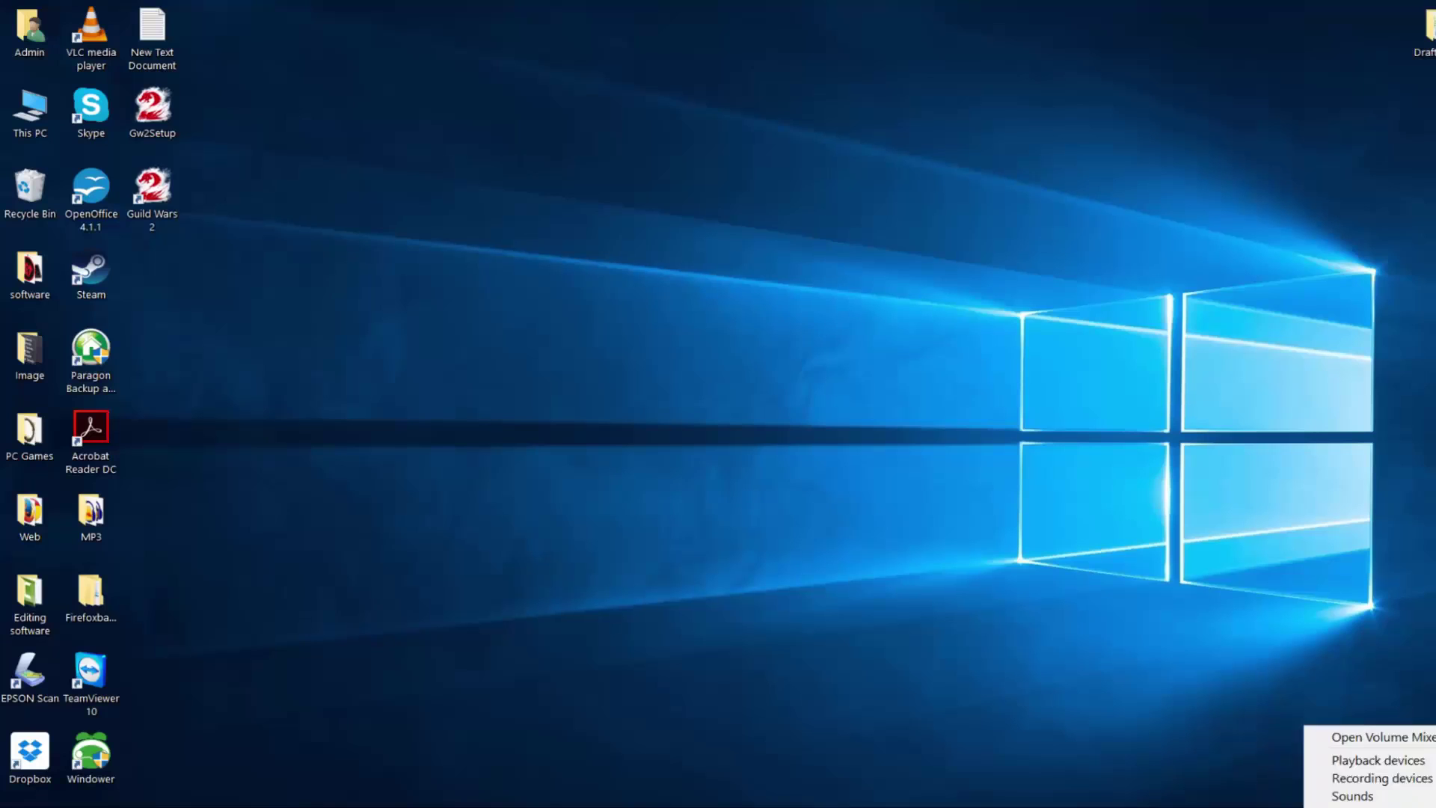
click(1346, 736)
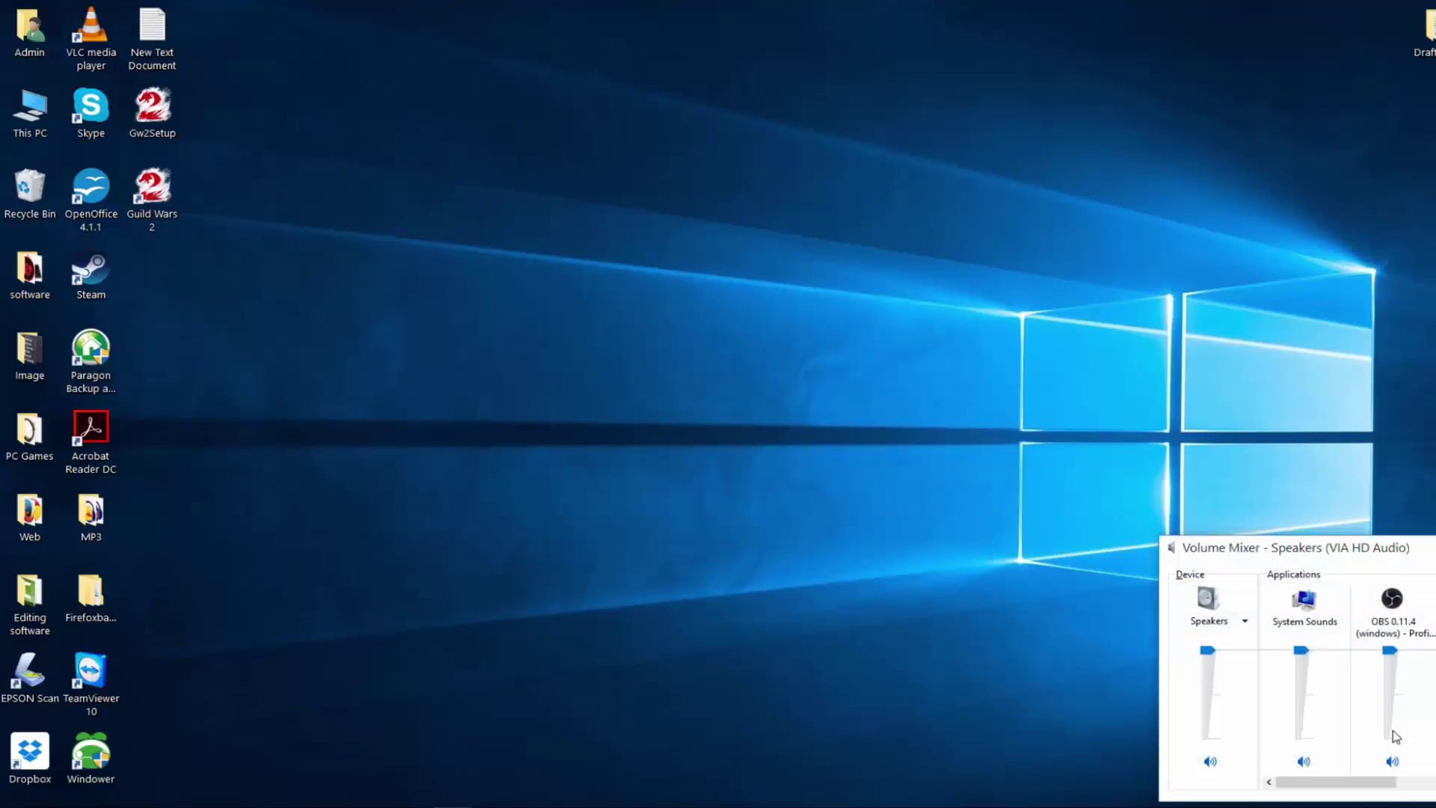
drag(1365, 781, 1425, 782)
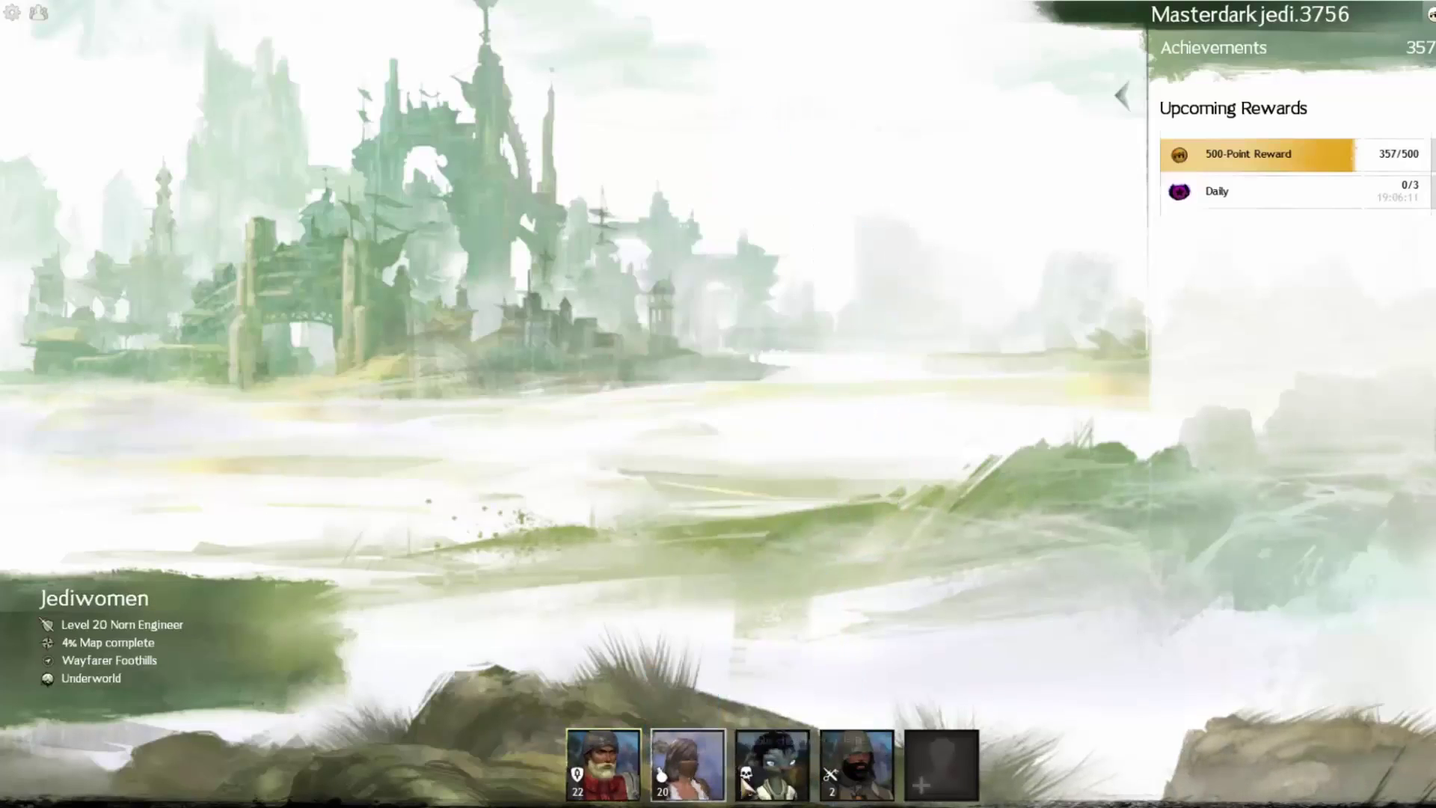
Step: Choose a character on the selection screen and load into the game world
click(840, 763)
key(Right)
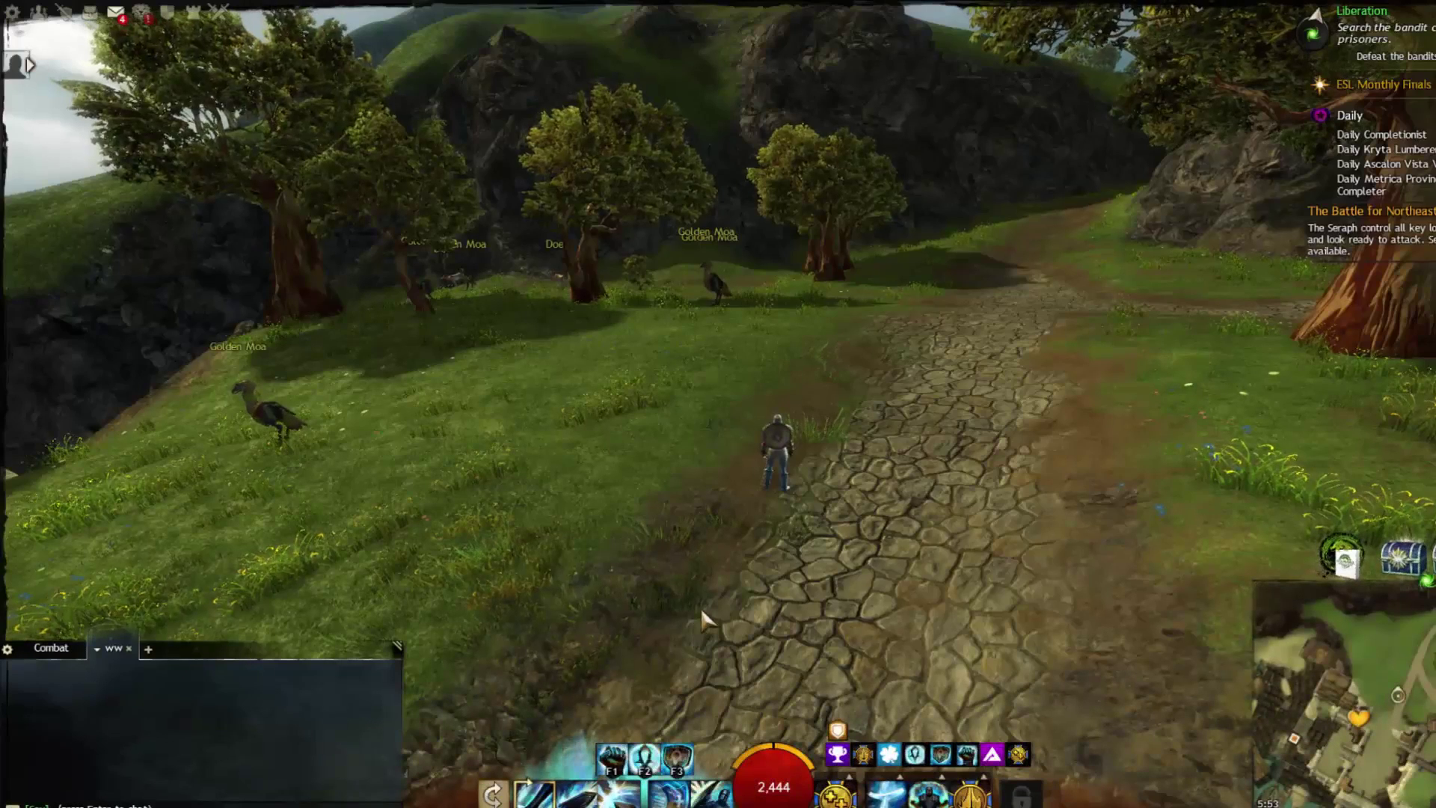
Step: Open the game's general options and review the Camera and Combat/Movement settings, choosing Normal for Ground Targeting
key(Escape)
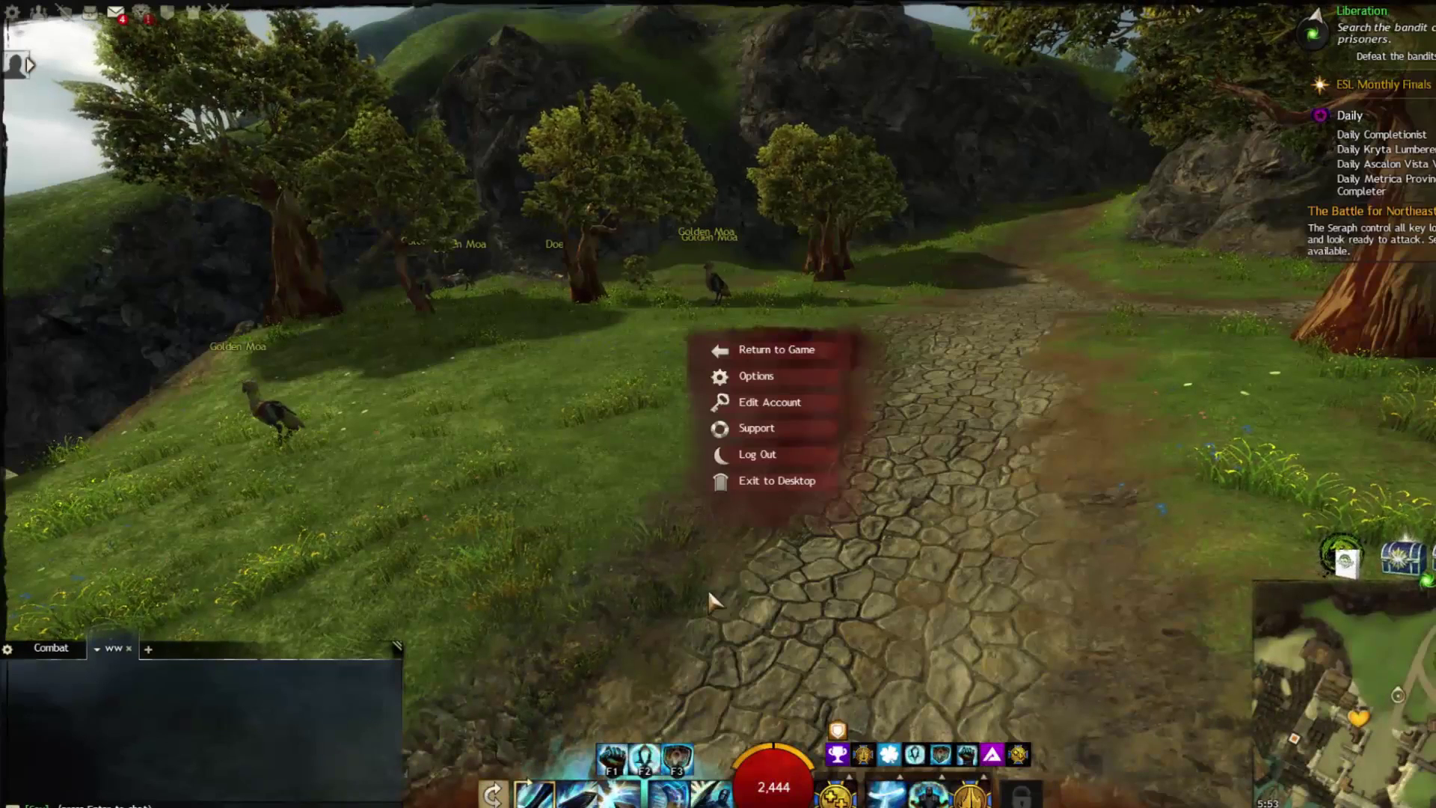
click(756, 377)
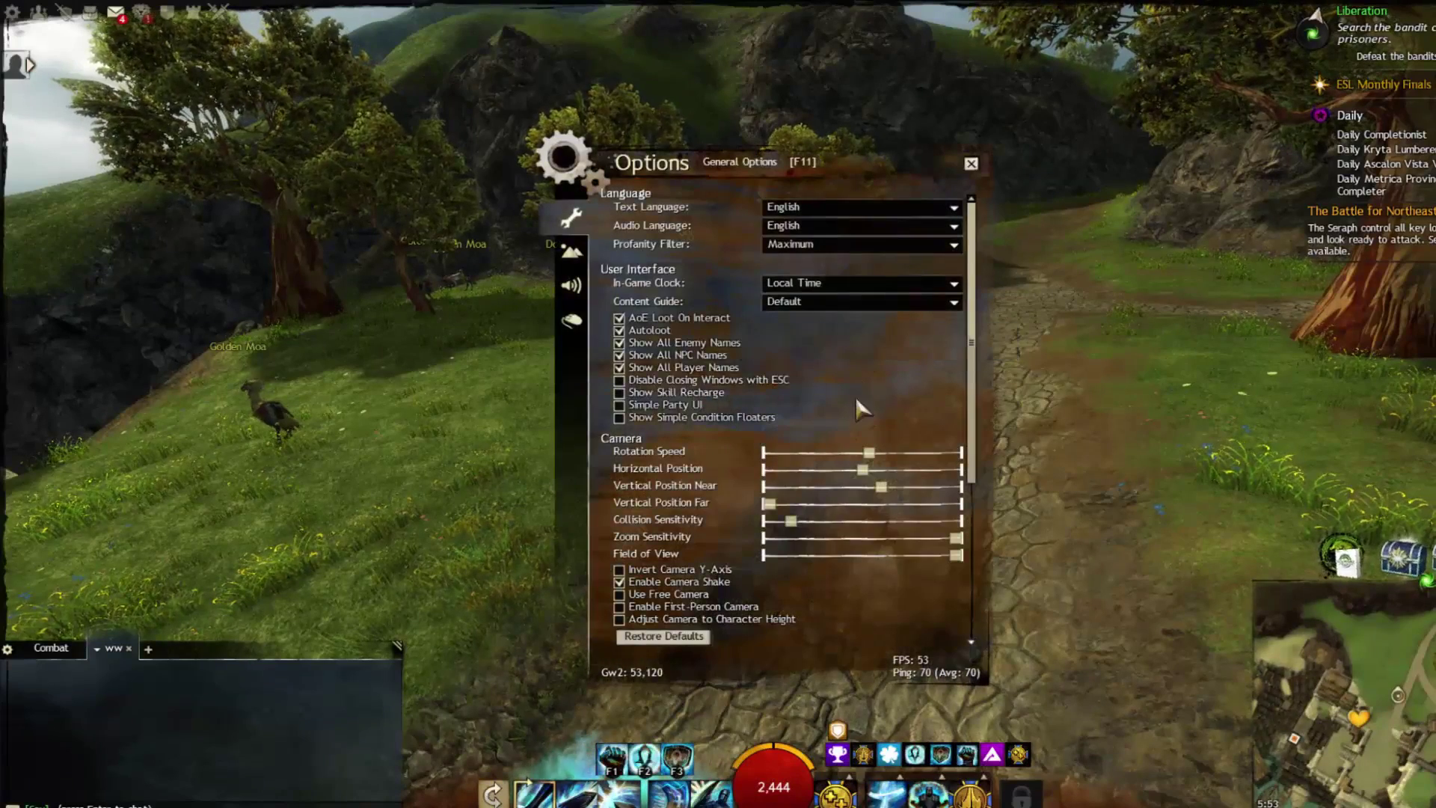
scroll(888, 388, down, 5)
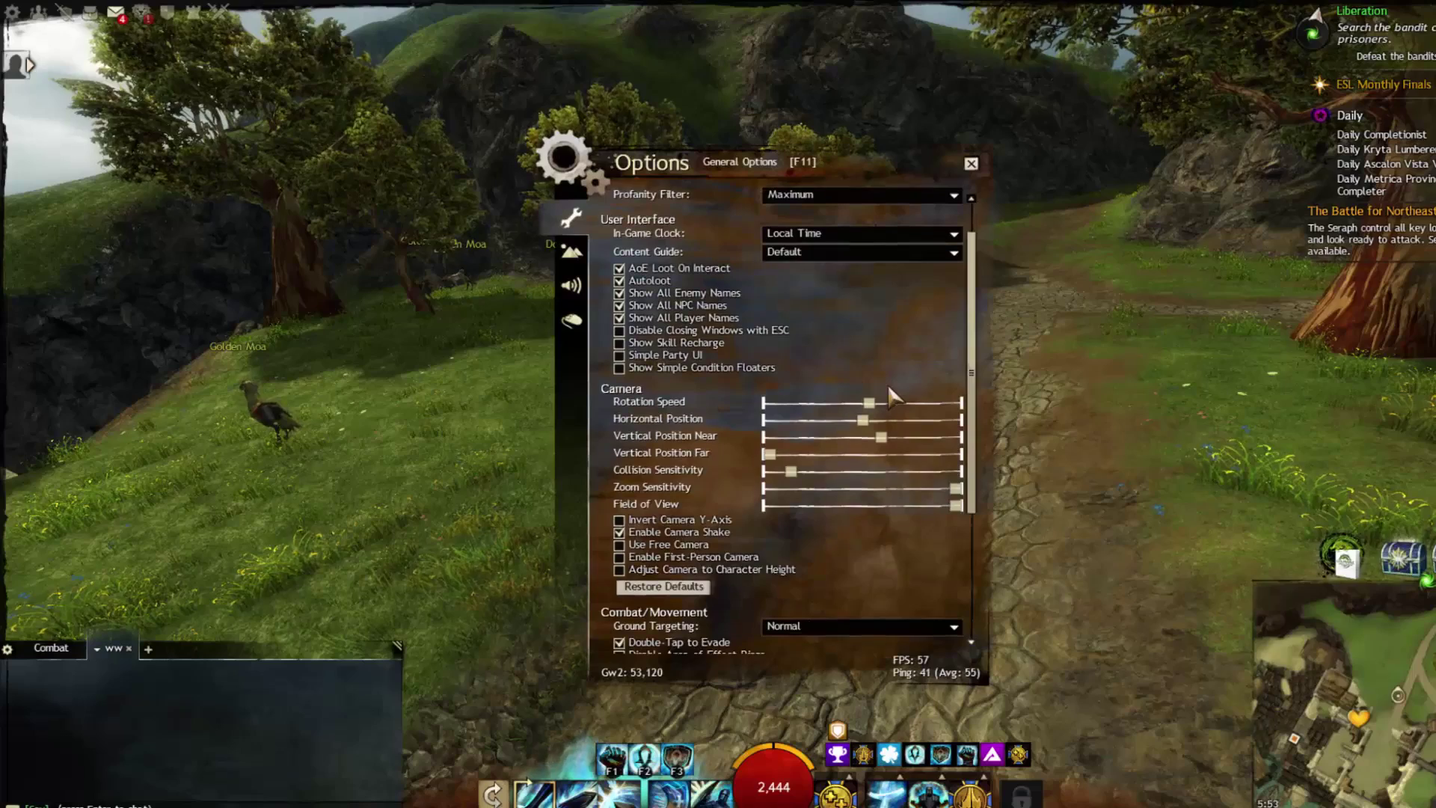
scroll(890, 394, down, 5)
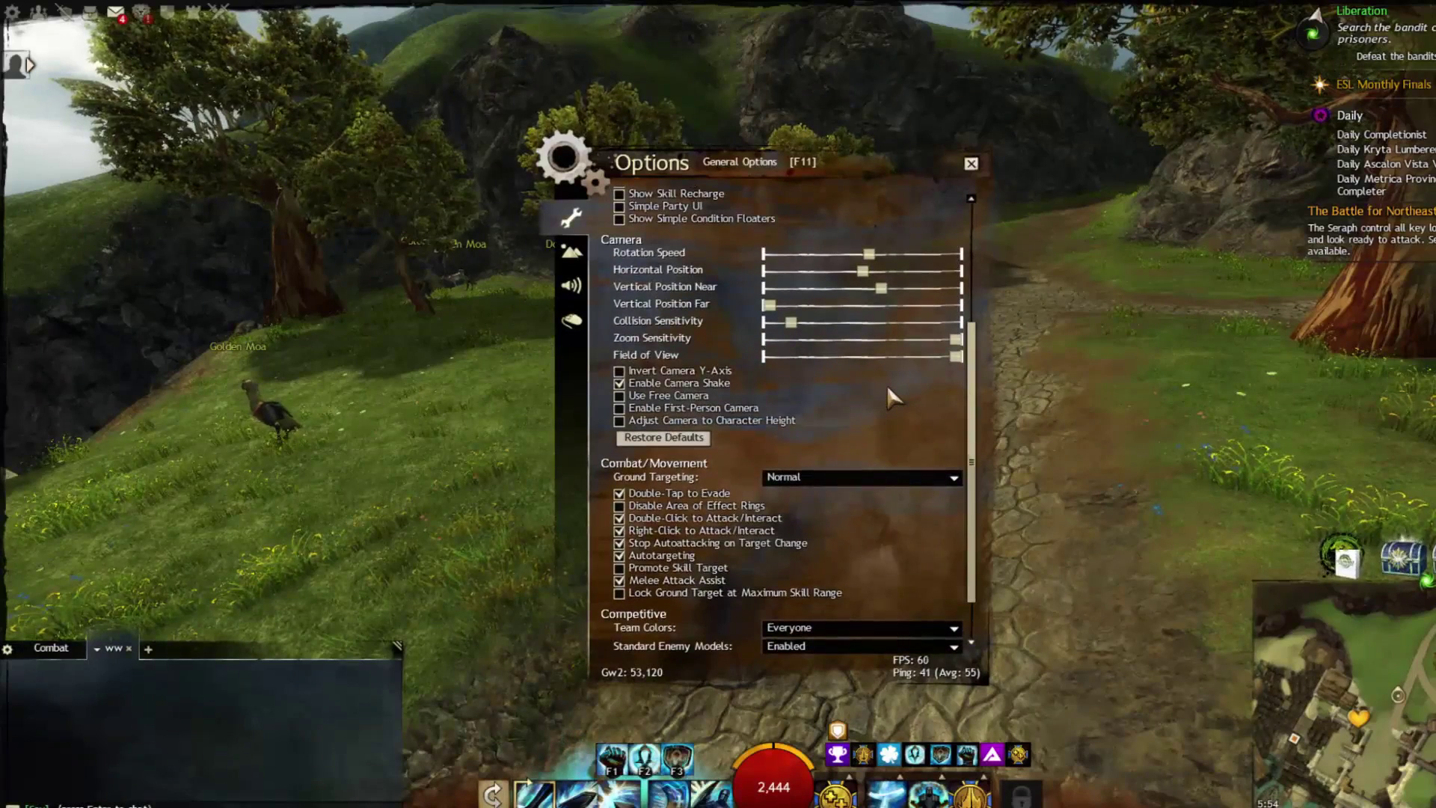
click(869, 477)
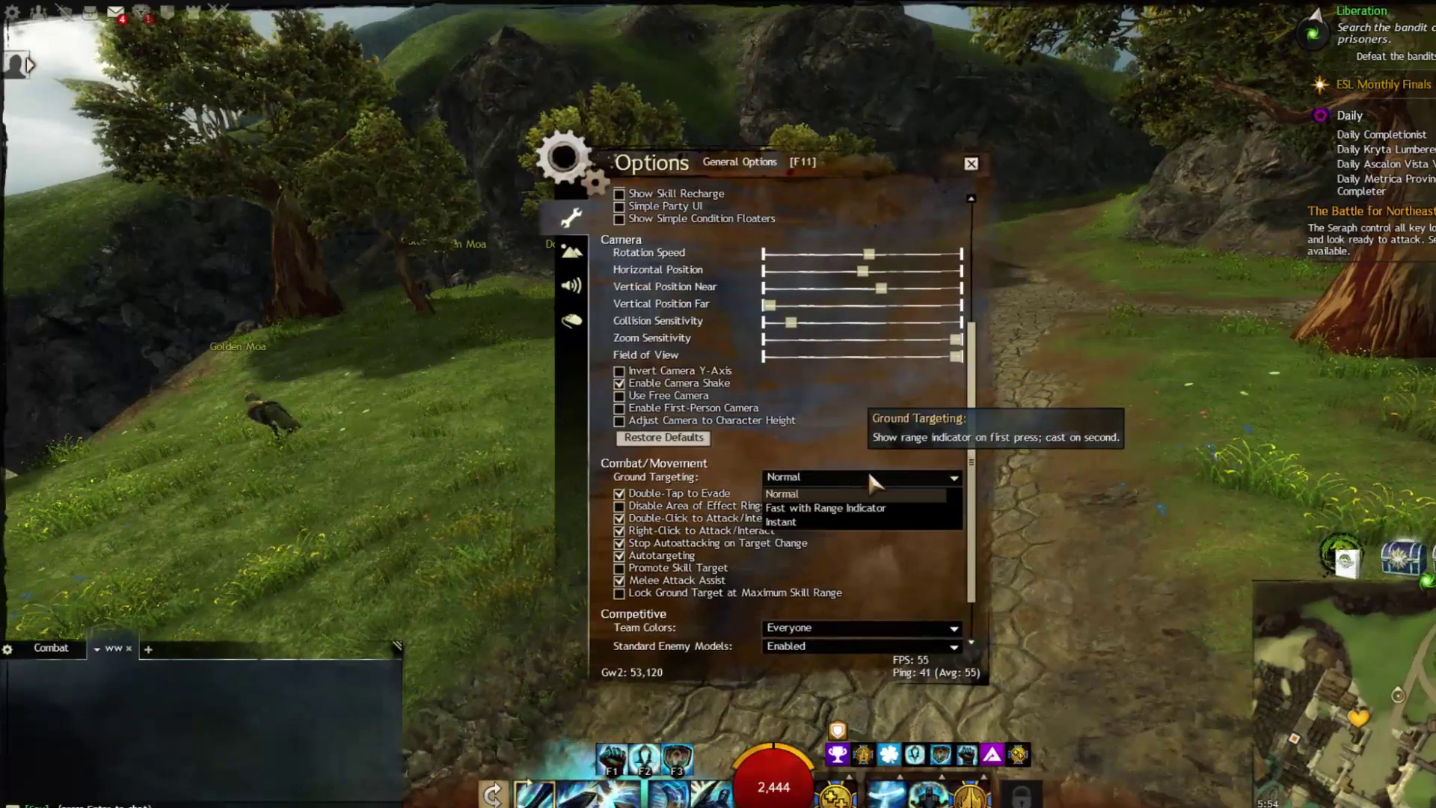
click(869, 474)
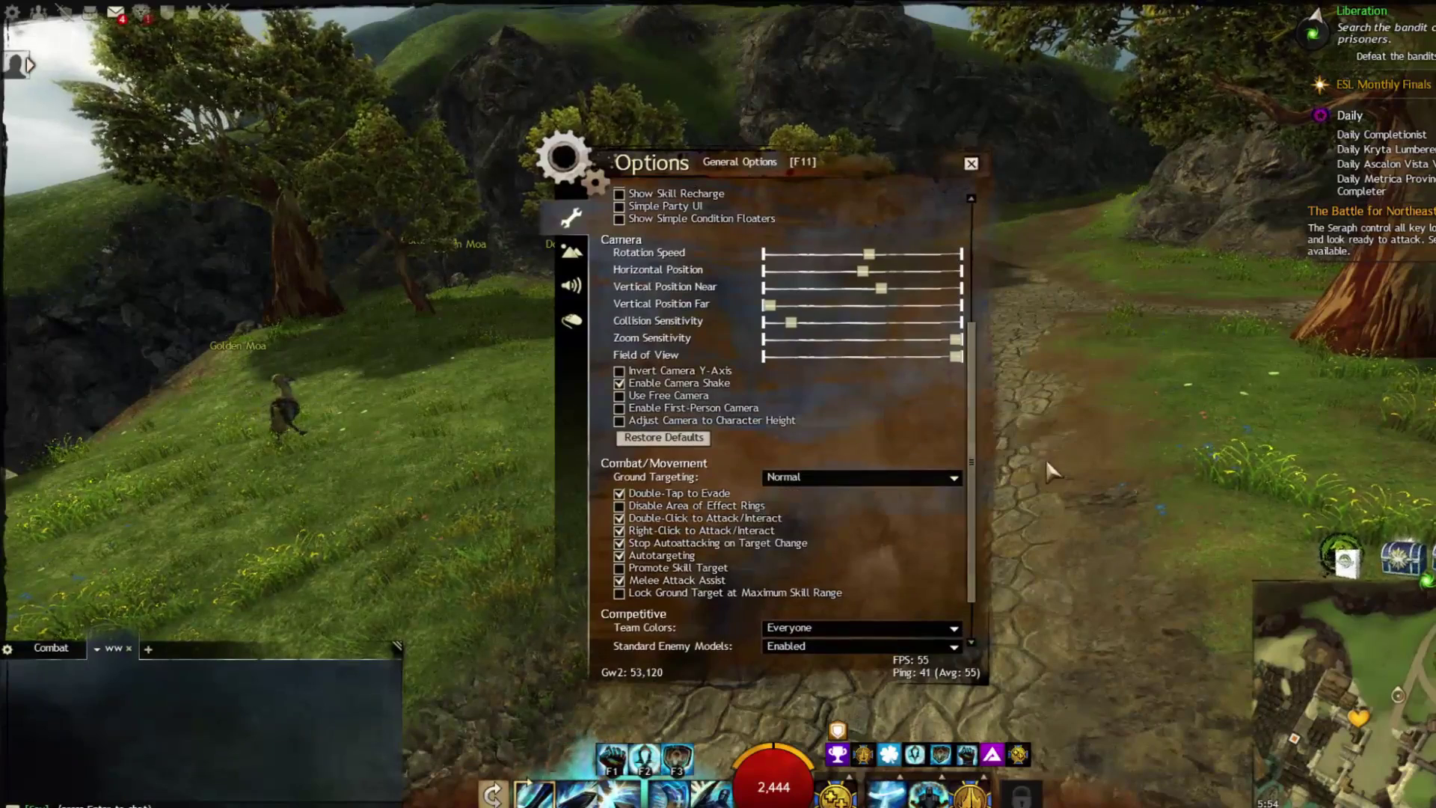
click(889, 471)
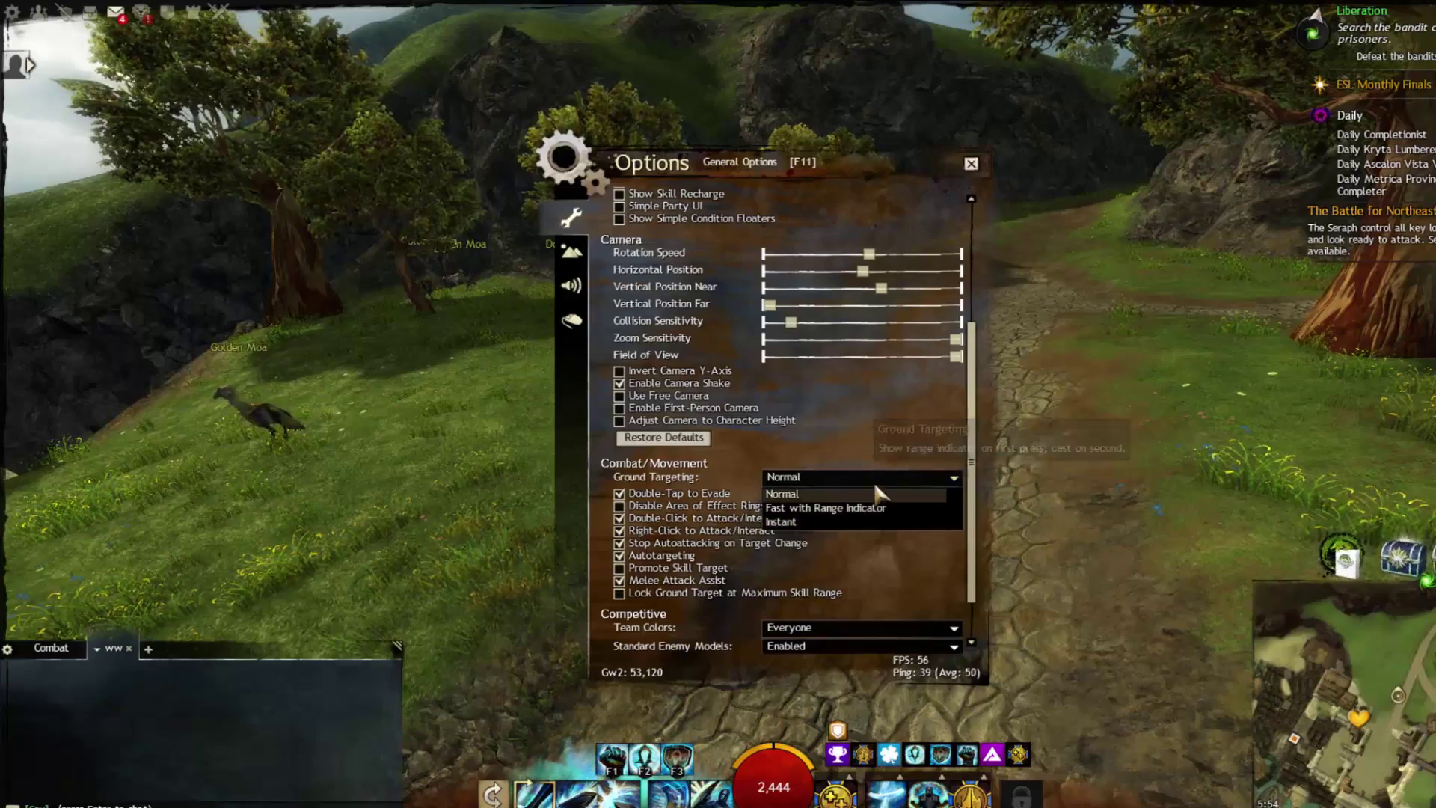
click(873, 490)
scroll(874, 486, down, 2)
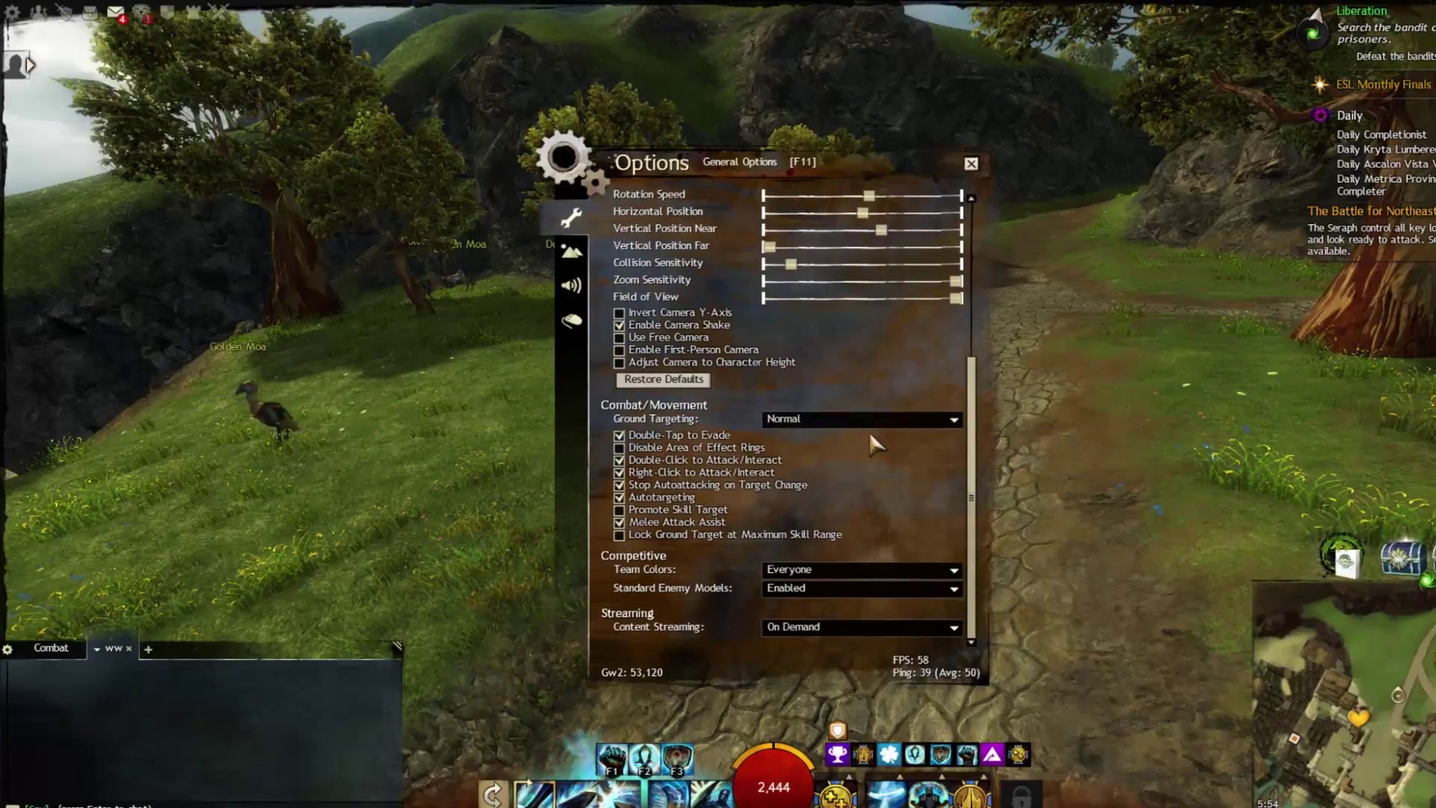
Step: Review the graphics options, including the Shadows choices and the advanced settings down to Vertical Sync
click(571, 252)
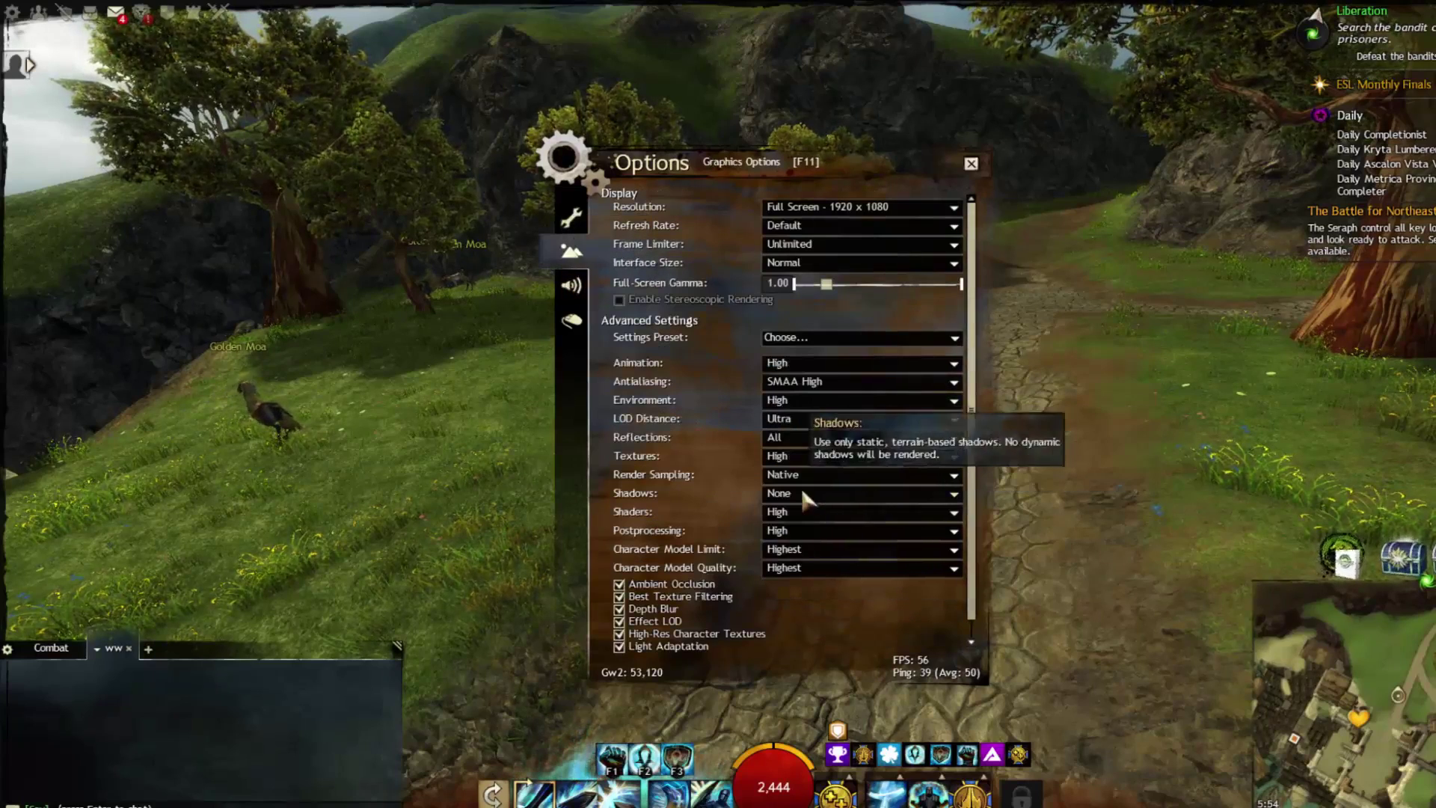
click(776, 495)
click(775, 502)
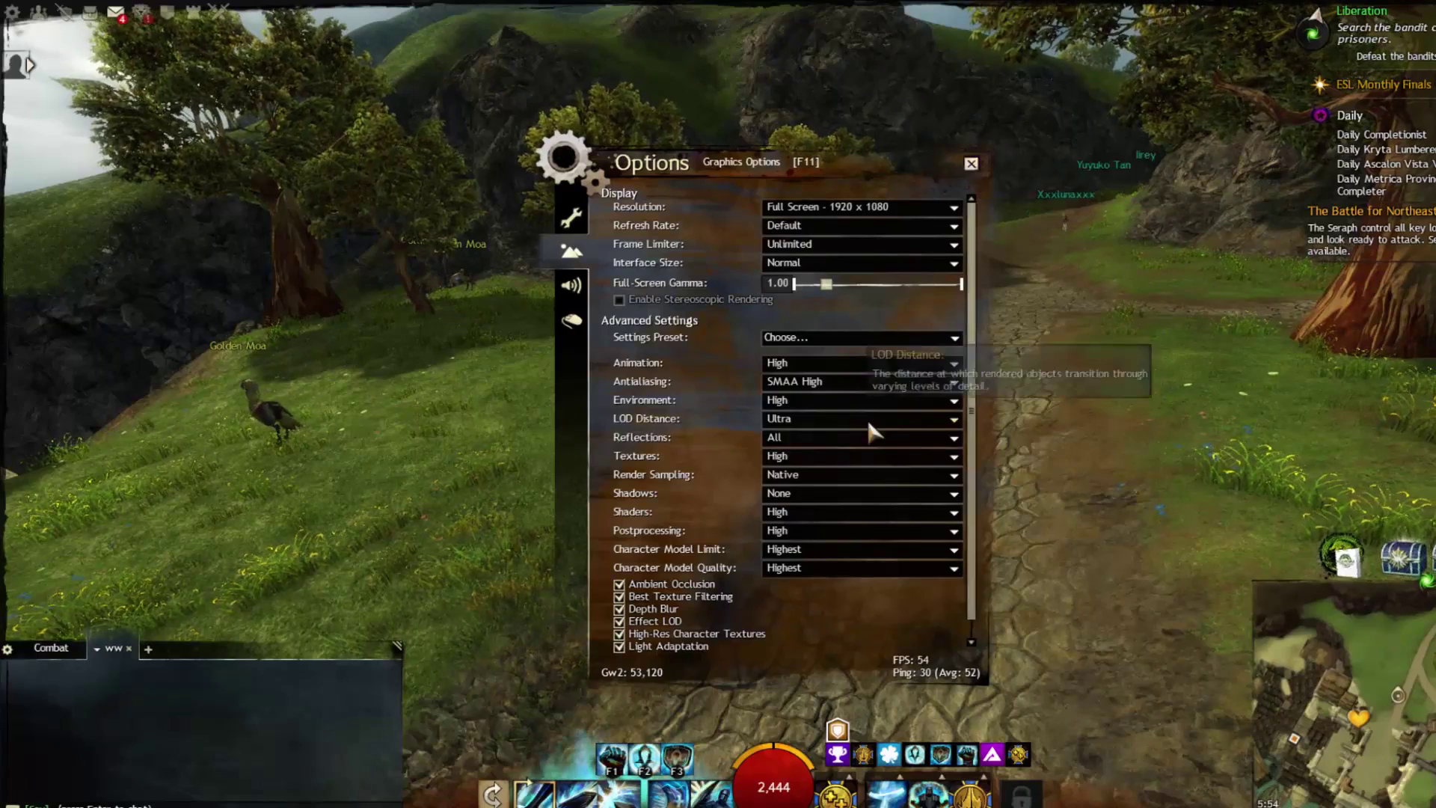
scroll(868, 436, down, 1)
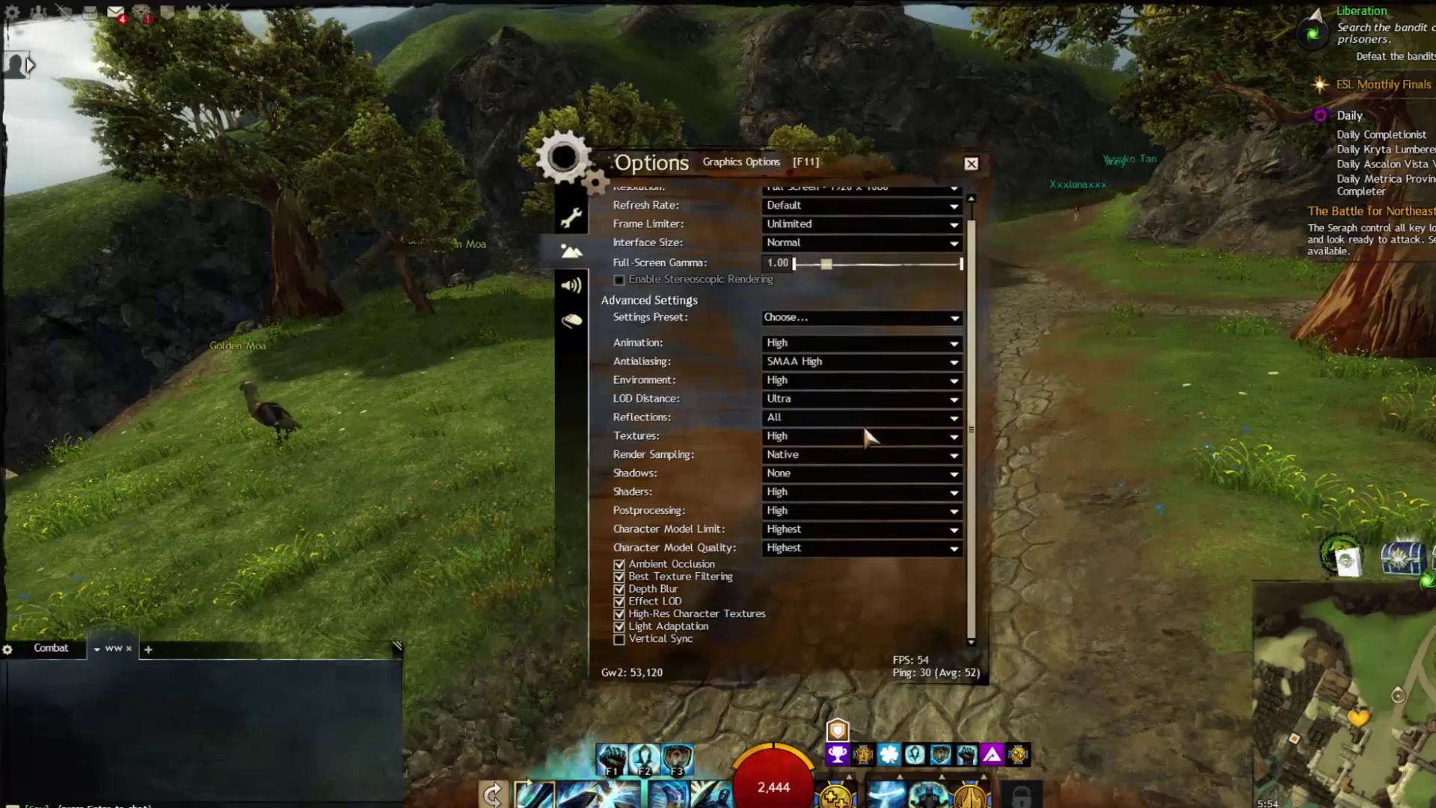
Step: Close the options window and exit the game to the desktop
click(971, 165)
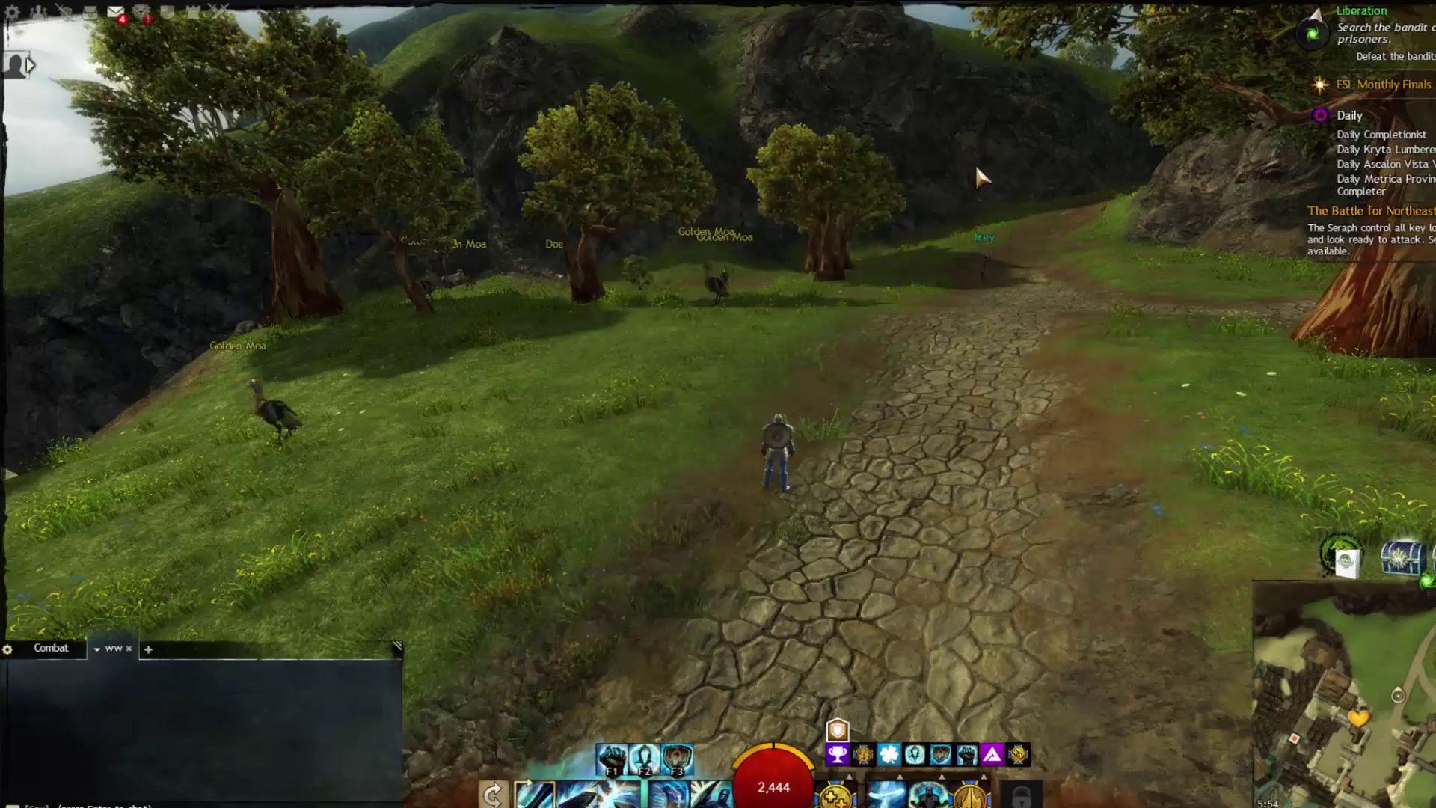
key(Escape)
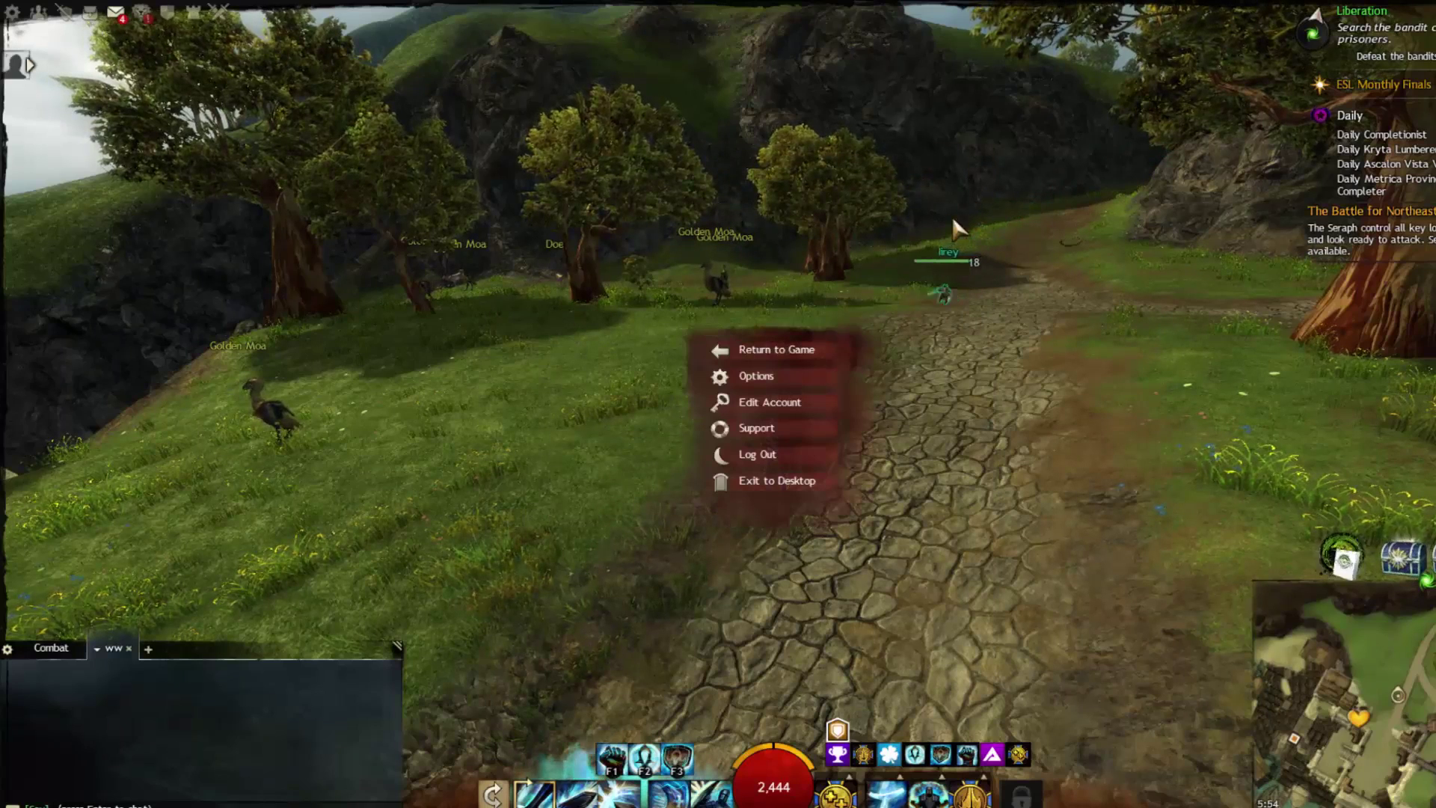
click(805, 482)
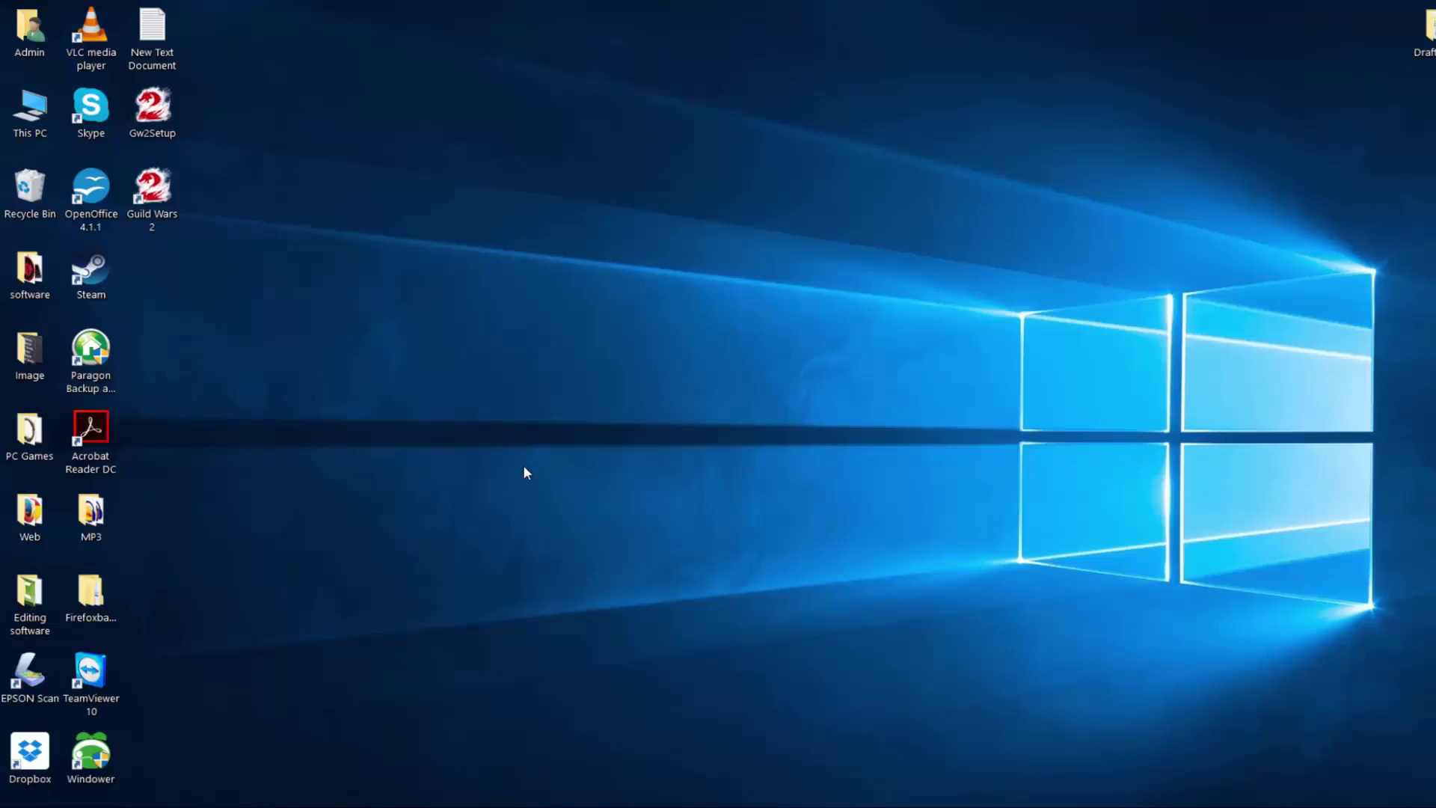
Step: Examine the available commands for the Gw2Setup file on the desktop, including Run as administrator
right_click(160, 110)
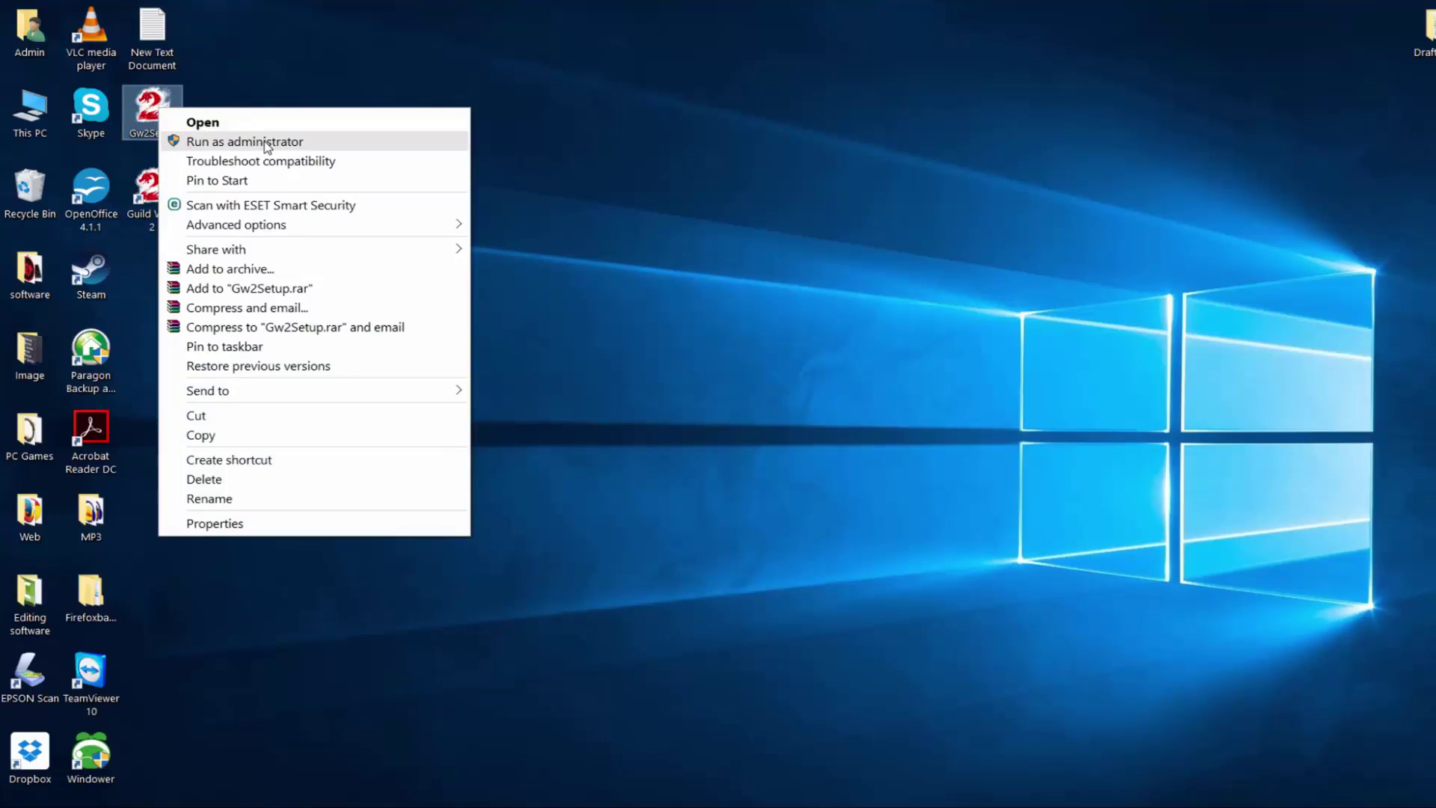
click(165, 110)
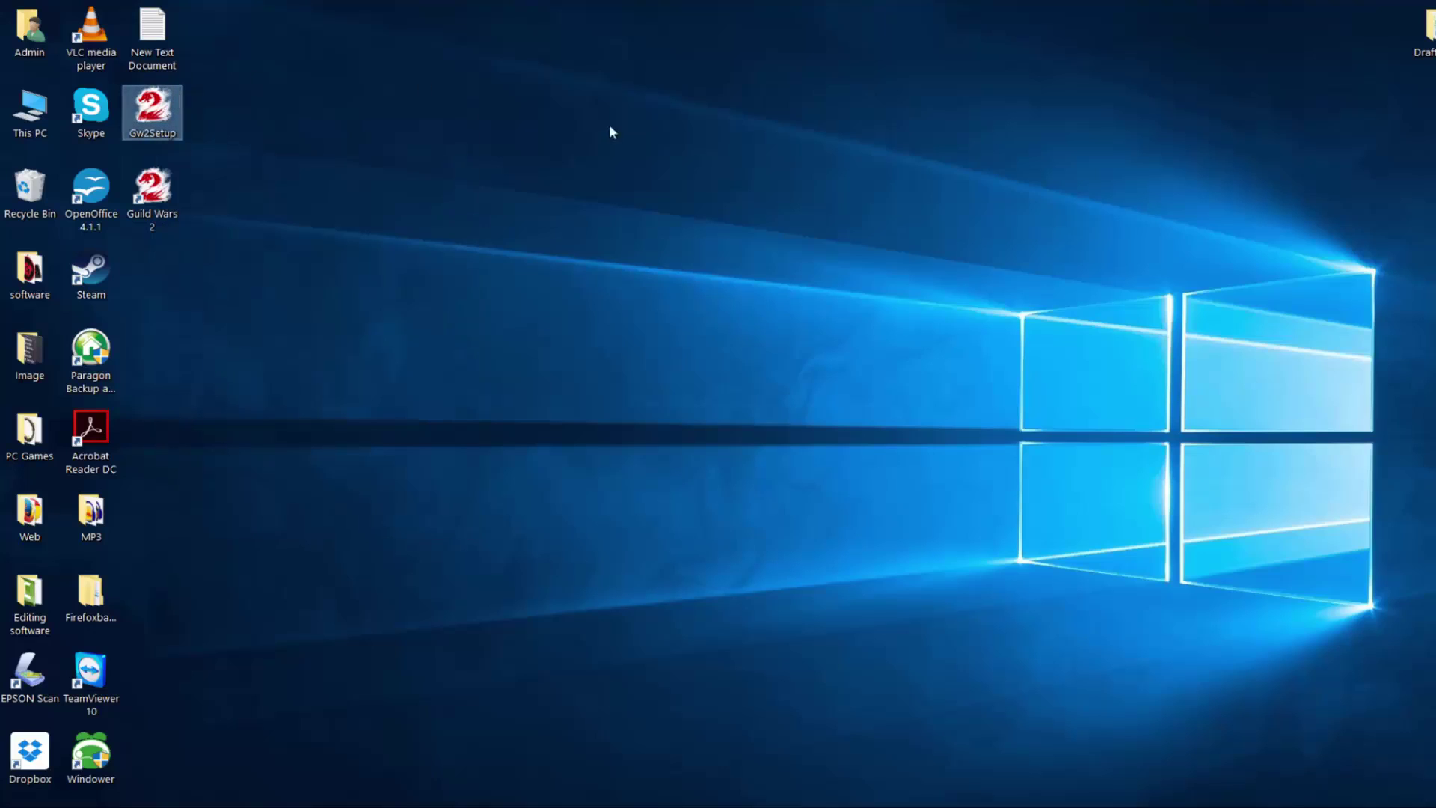
right_click(171, 114)
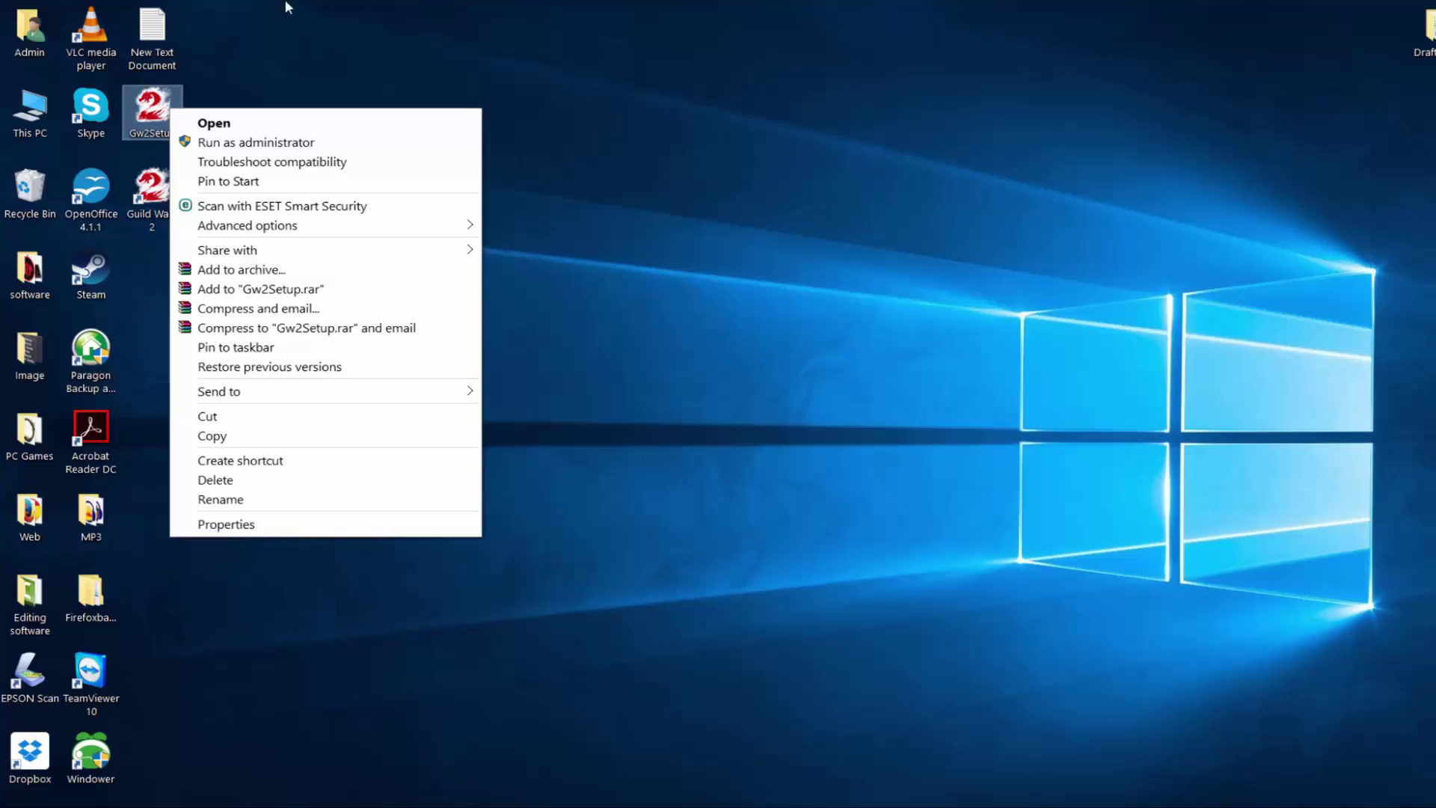
click(446, 13)
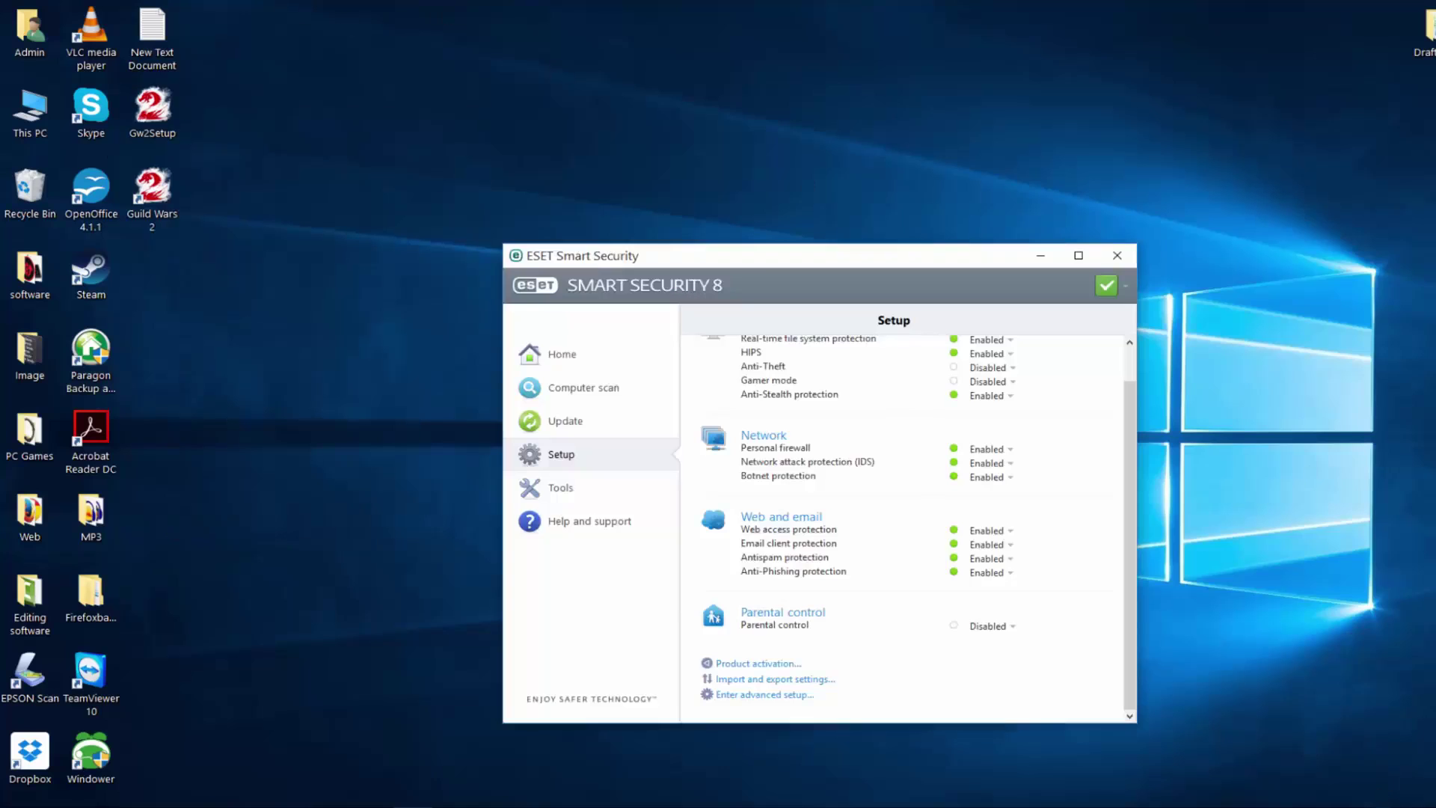
Step: In ESET Smart Security's advanced setup, set the Personal firewall filtering mode to Interactive mode, save it and close ESET
drag(743, 257, 940, 155)
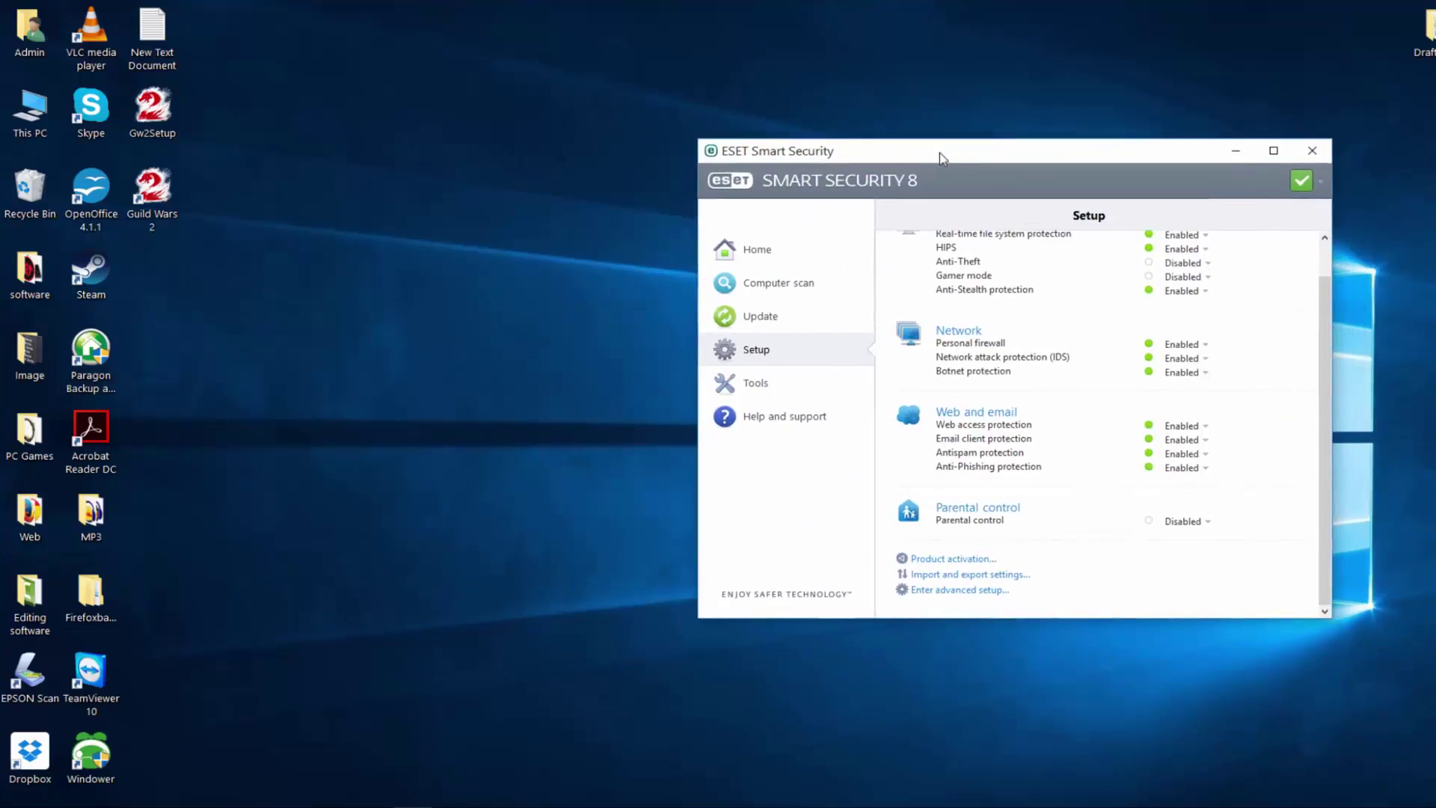
click(785, 385)
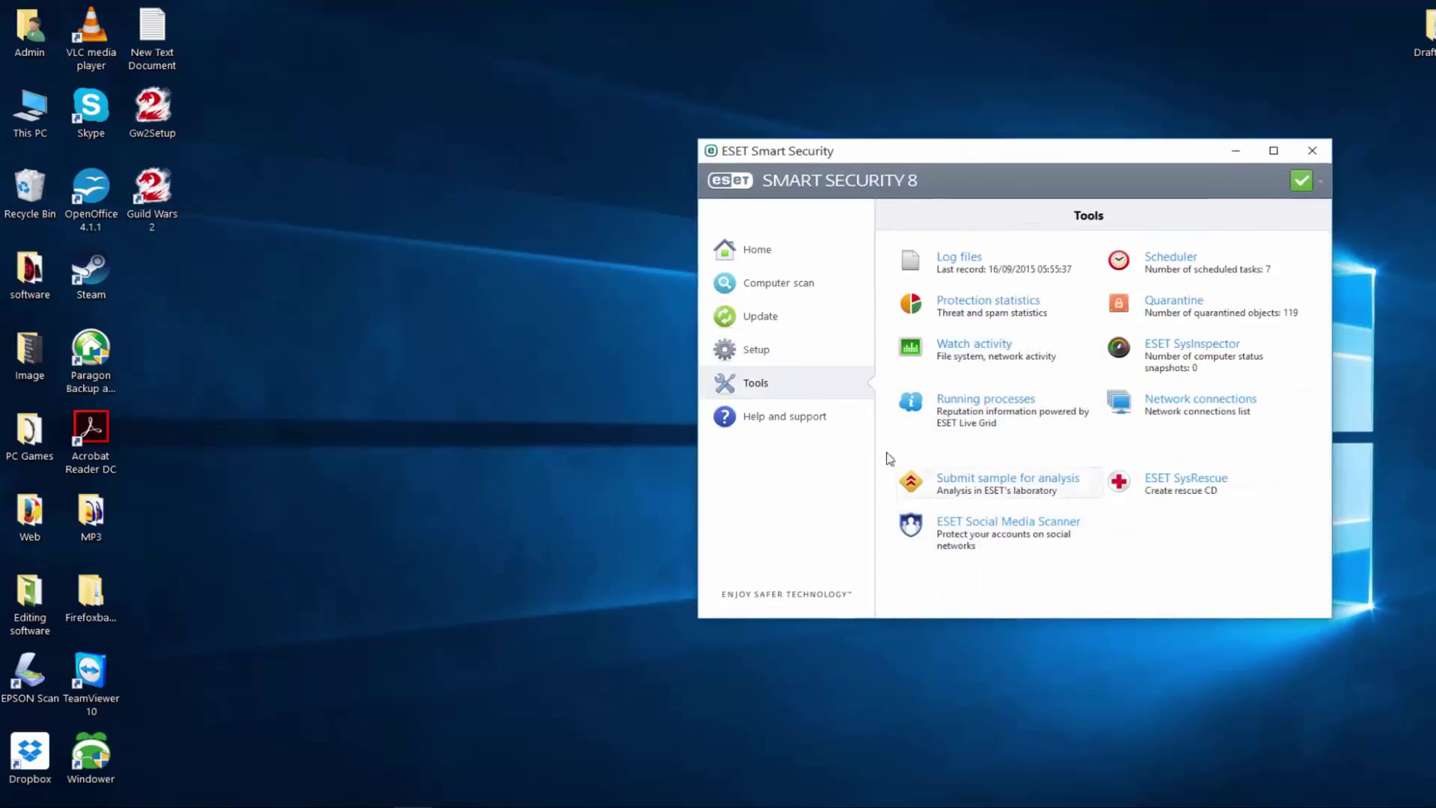
click(760, 351)
click(949, 590)
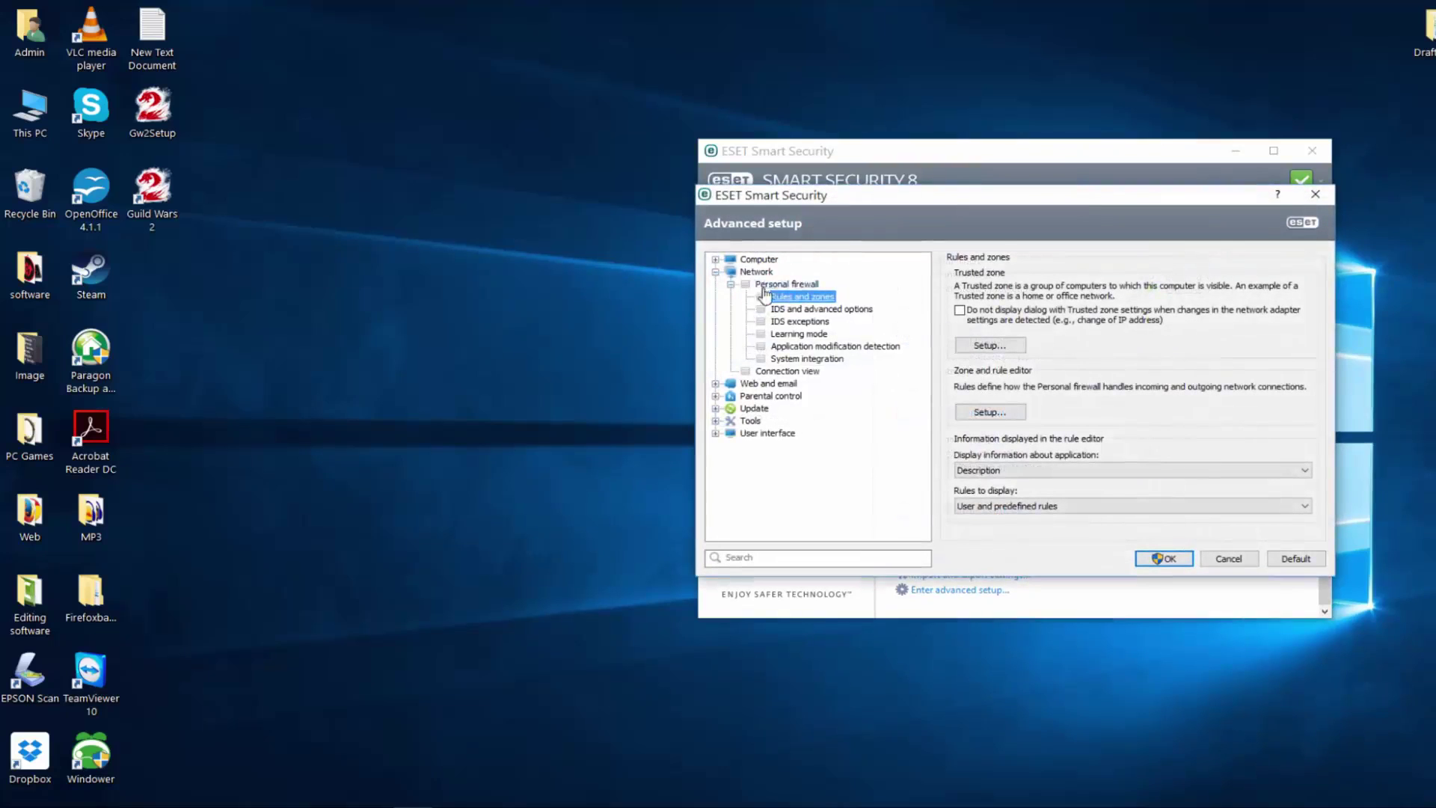
click(787, 284)
click(1057, 292)
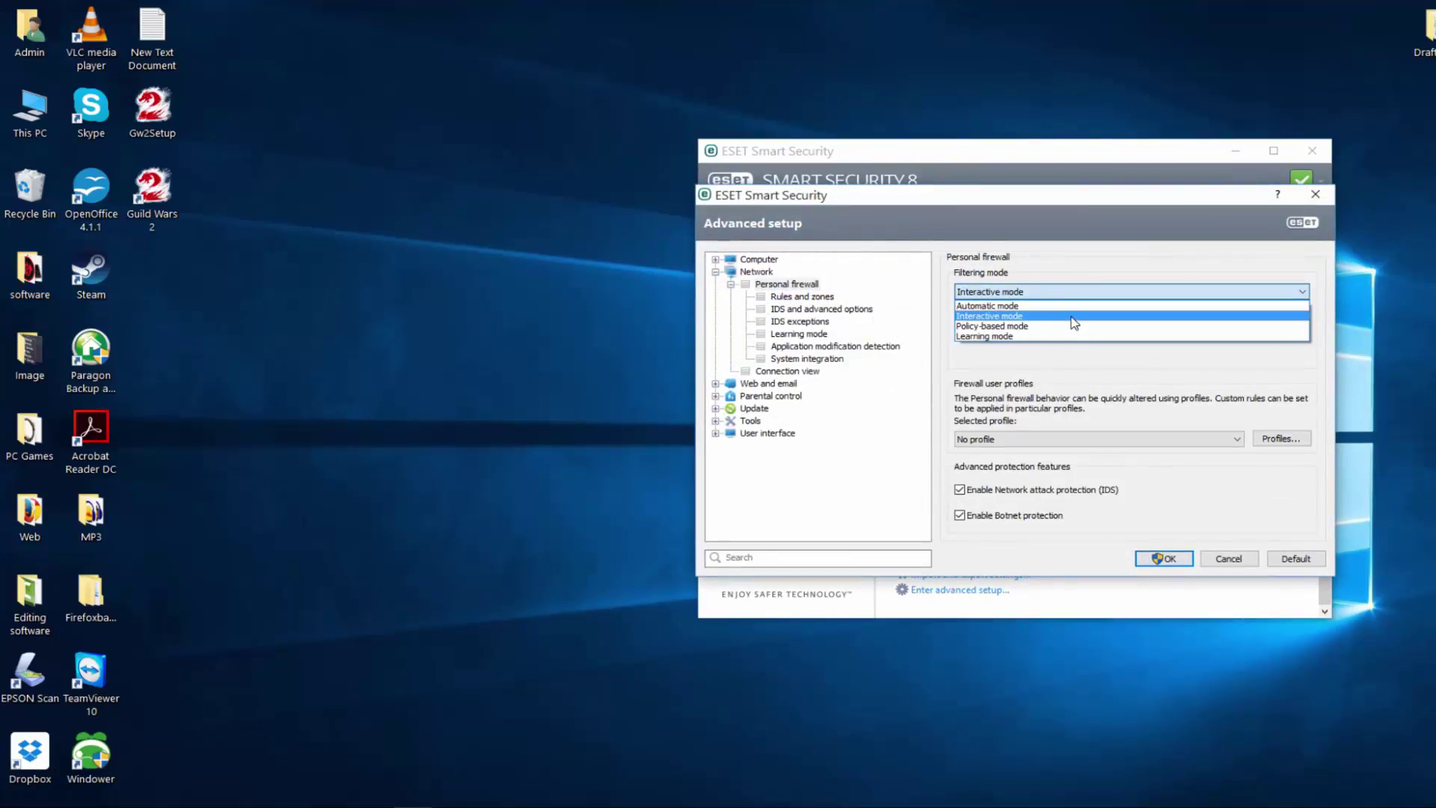
click(1076, 317)
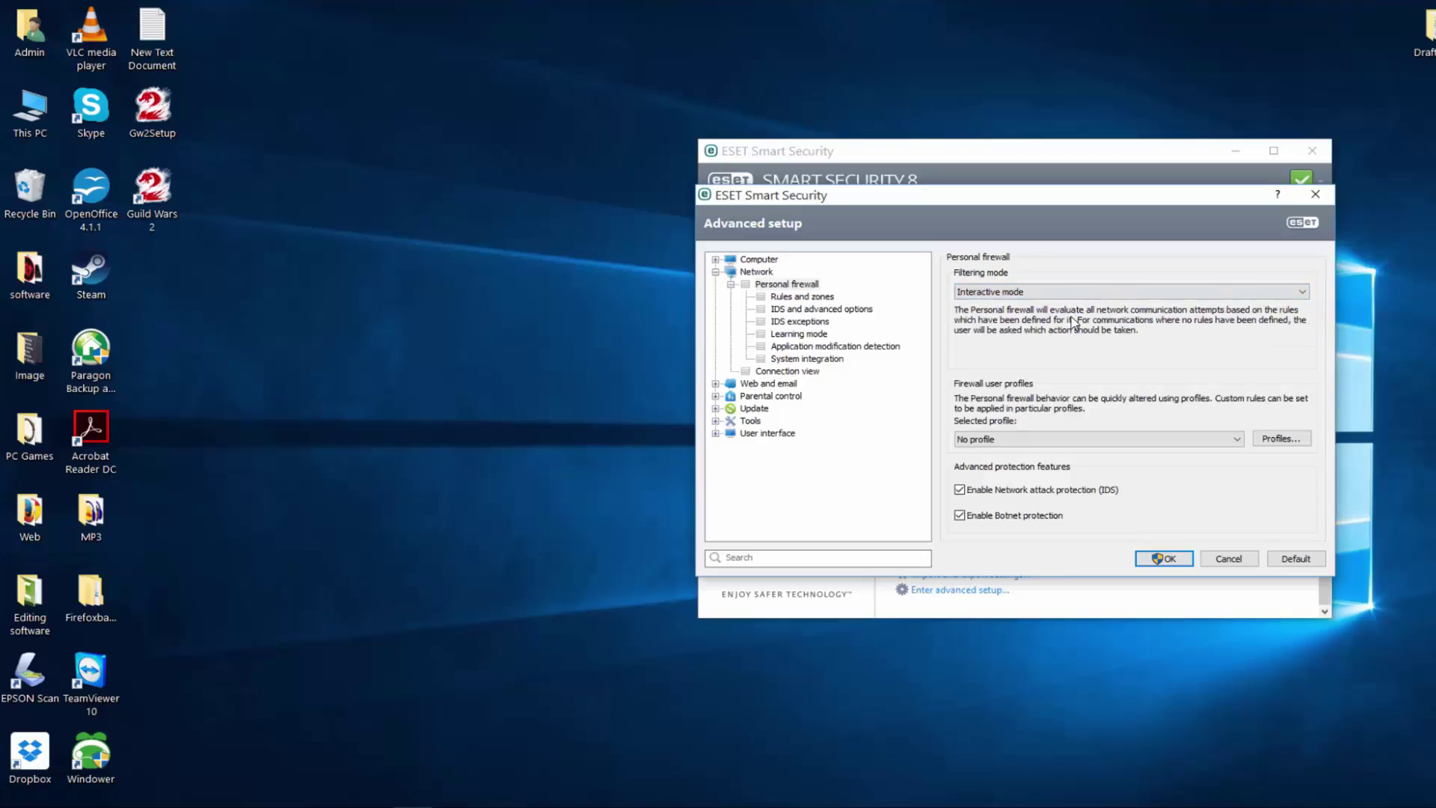
click(1164, 559)
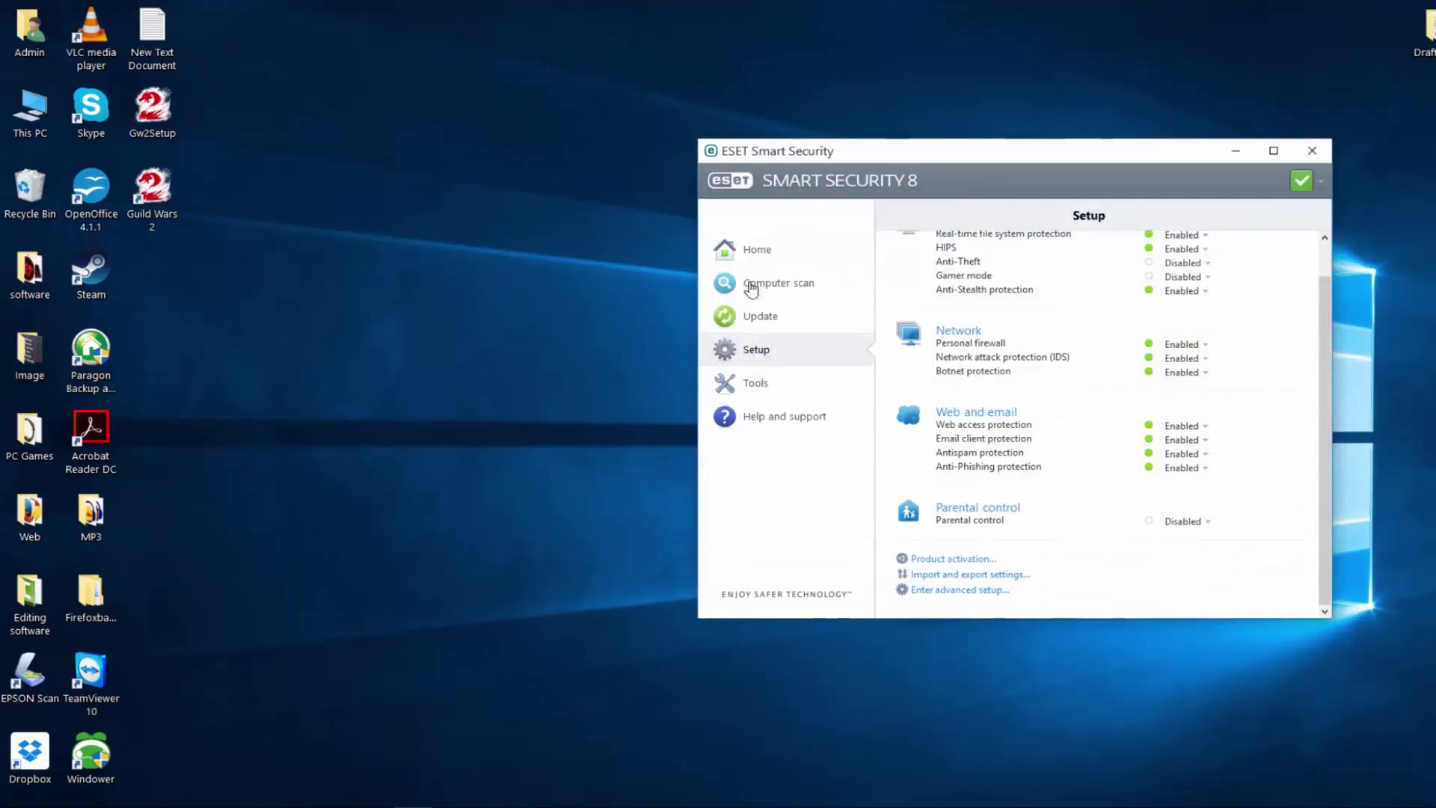
click(1312, 151)
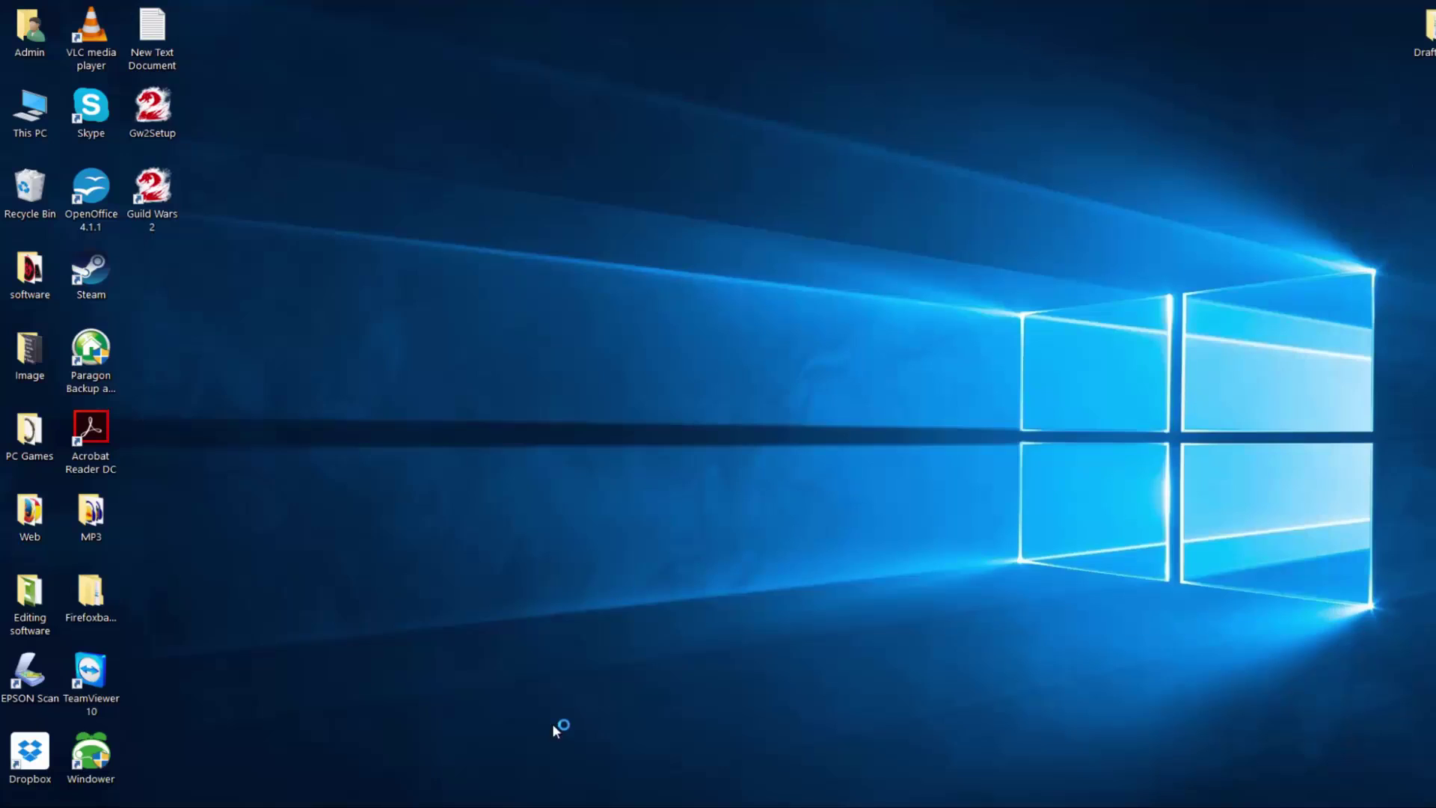